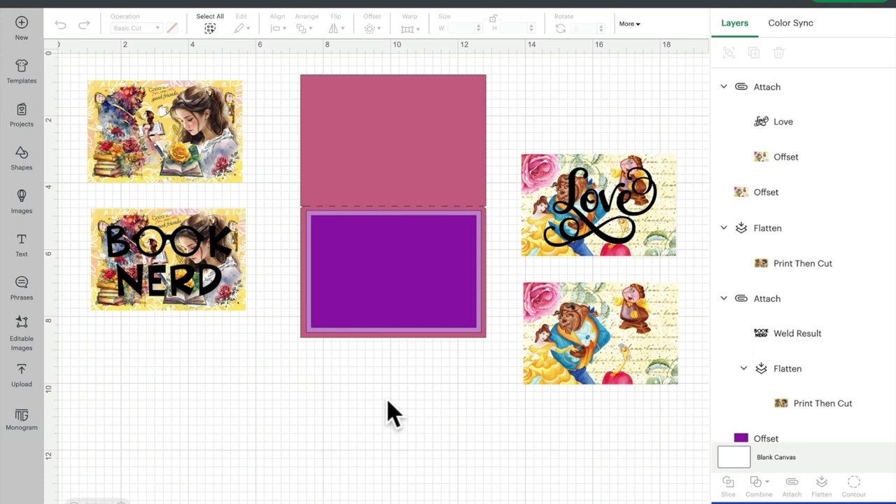
Step: Select every object on the canvas and delete it, leaving the canvas blank
{"action": "key", "text": "ctrl+a"}
{"action": "key", "text": "Delete"}
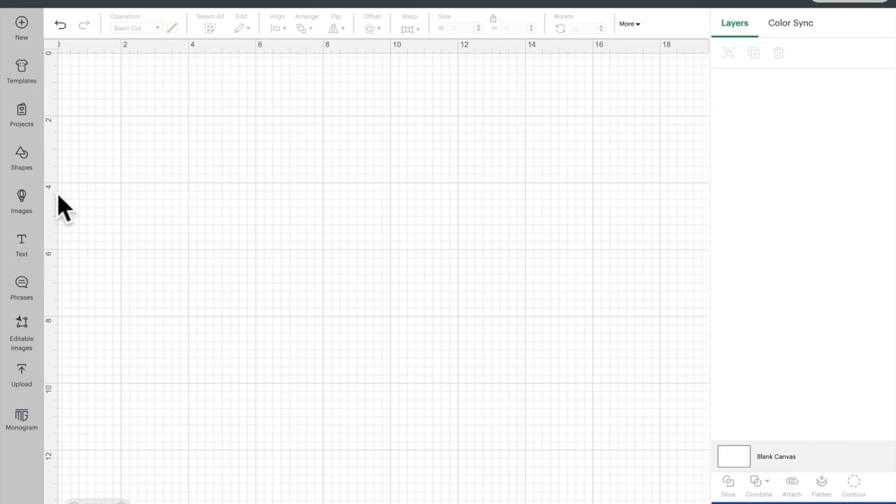
Step: Browse all images, expand the Creator filter and show the full category list
{"action": "left_click", "coordinate": [22, 200]}
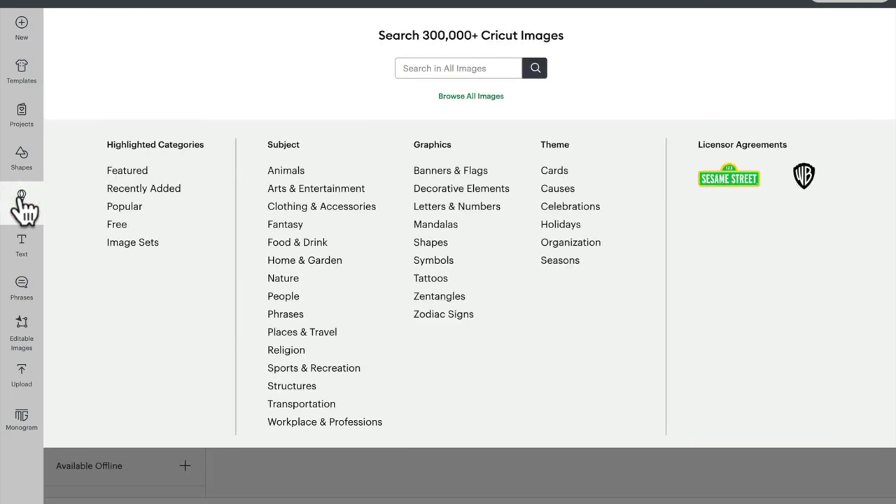
{"action": "left_click", "coordinate": [475, 102]}
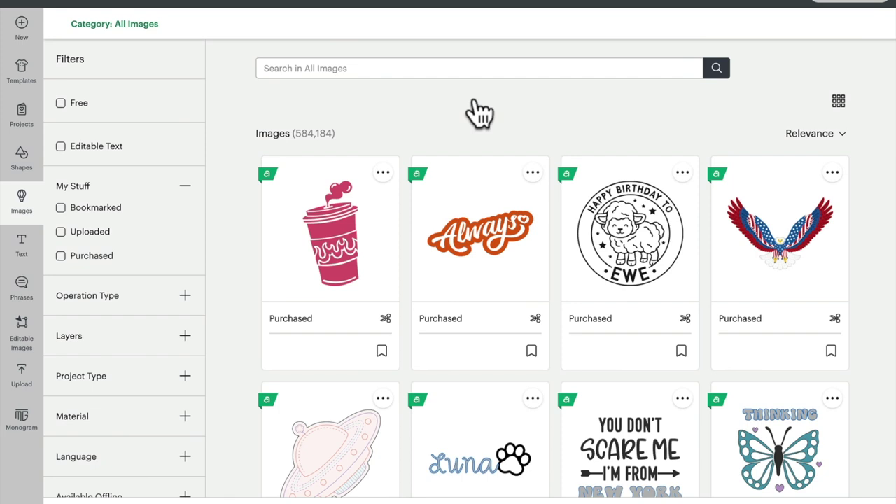
{"action": "scroll", "coordinate": [168, 470], "scroll_direction": "down", "scroll_amount": 3}
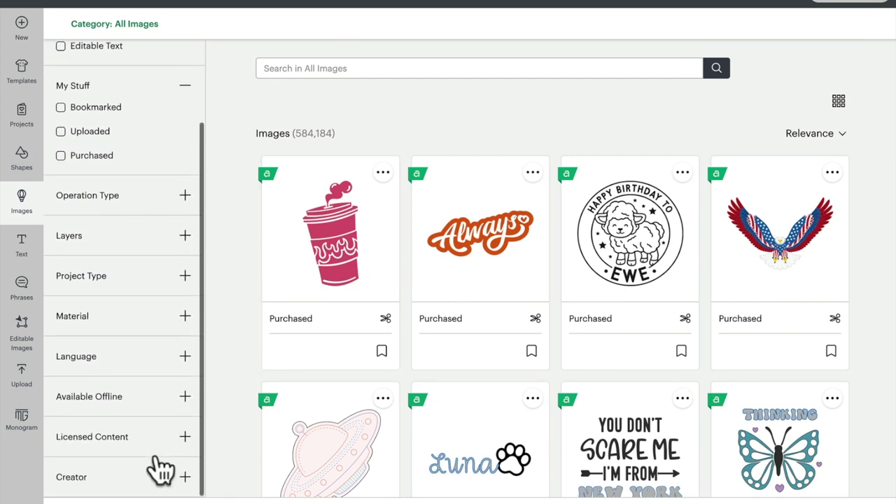
{"action": "left_click", "coordinate": [185, 478]}
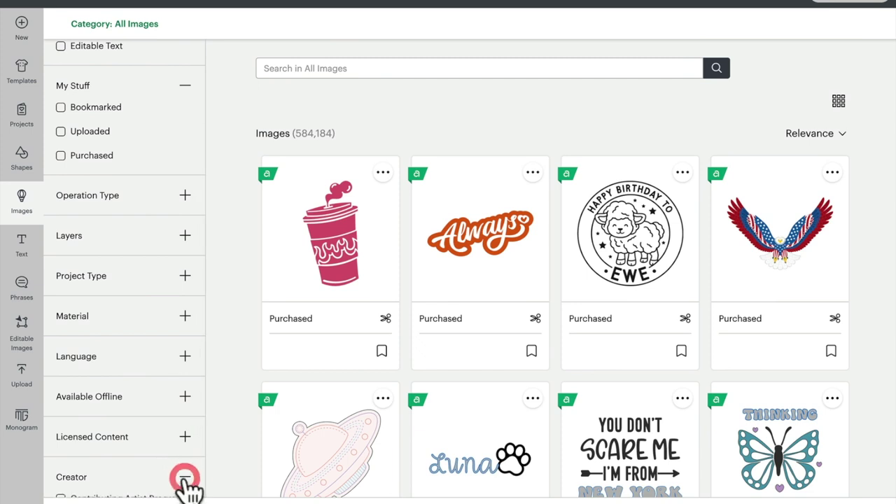
{"action": "scroll", "coordinate": [187, 490], "scroll_direction": "down", "scroll_amount": 1}
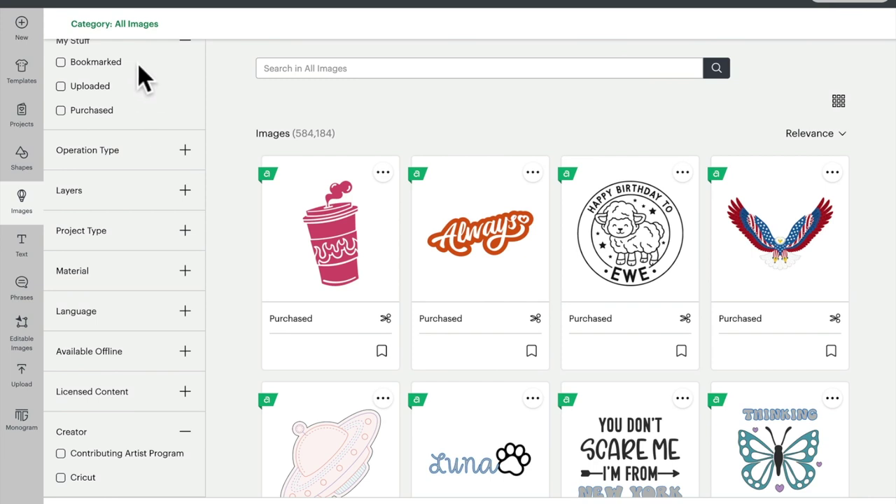
{"action": "left_click", "coordinate": [129, 26]}
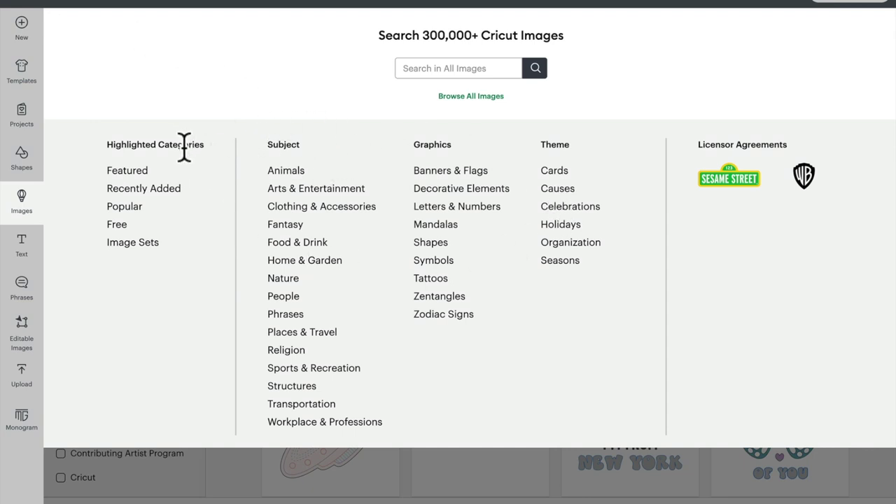
Step: Search the Image Sets for 'card'
{"action": "left_click", "coordinate": [144, 245]}
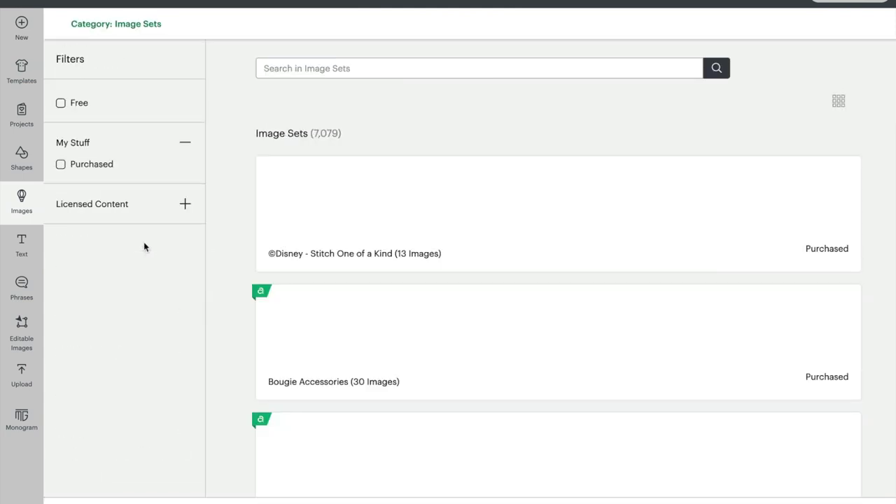
{"action": "left_click", "coordinate": [341, 67]}
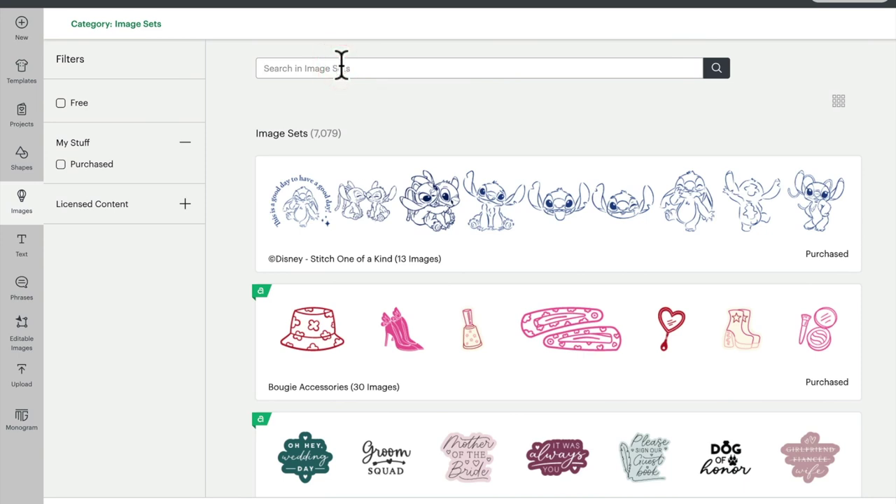
{"action": "type", "text": "card"}
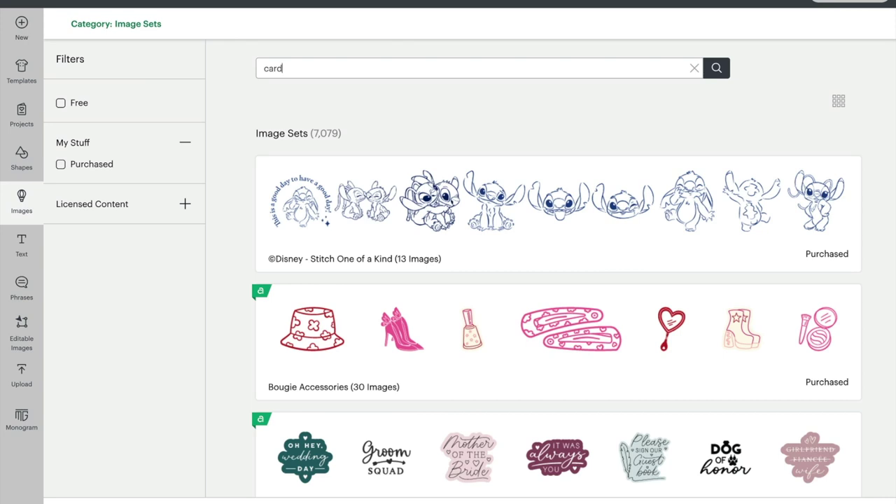
{"action": "key", "text": "Return"}
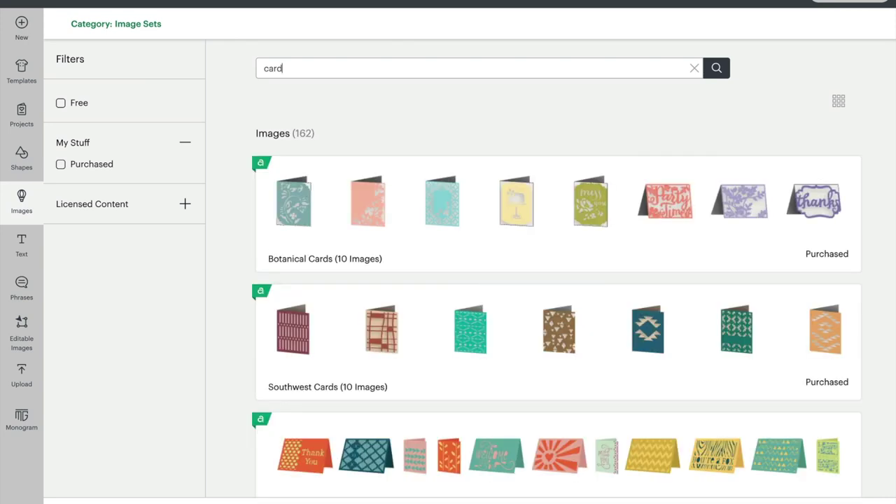
Step: Open the Simple Cards set from the results and insert its pink Thanks card
{"action": "scroll", "coordinate": [672, 300], "scroll_direction": "down", "scroll_amount": 5}
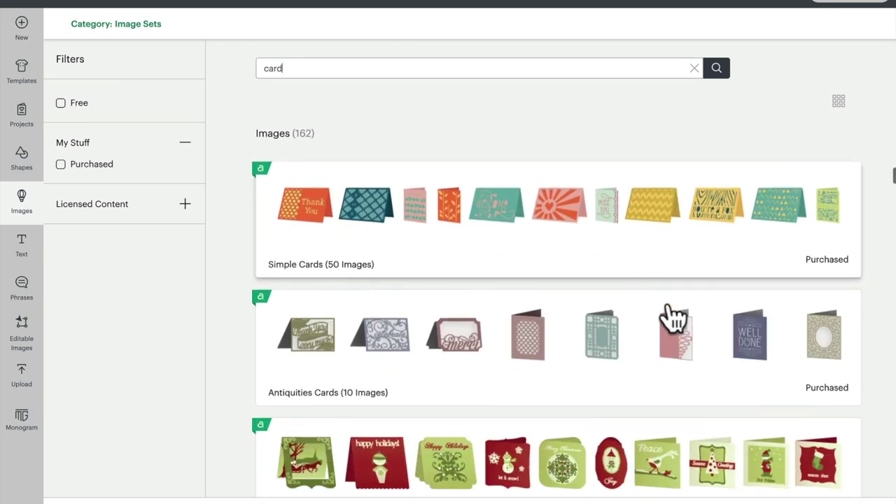
{"action": "scroll", "coordinate": [672, 319], "scroll_direction": "down", "scroll_amount": 8}
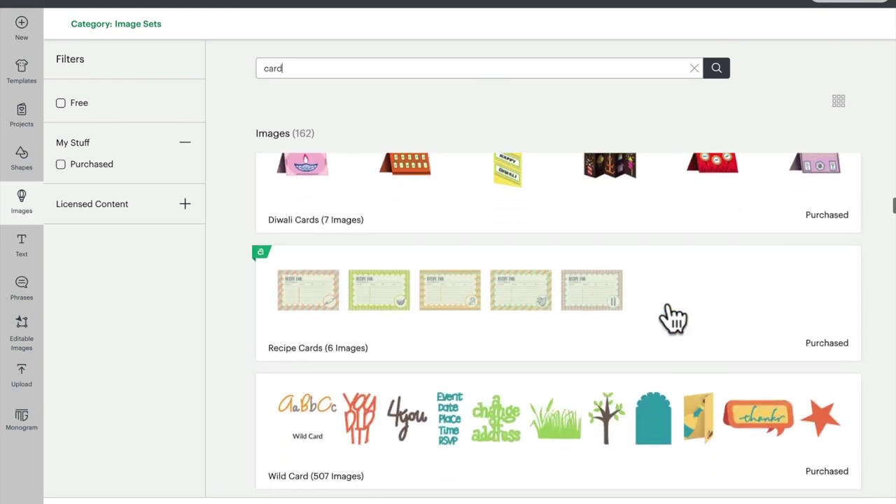
{"action": "scroll", "coordinate": [672, 318], "scroll_direction": "down", "scroll_amount": 5}
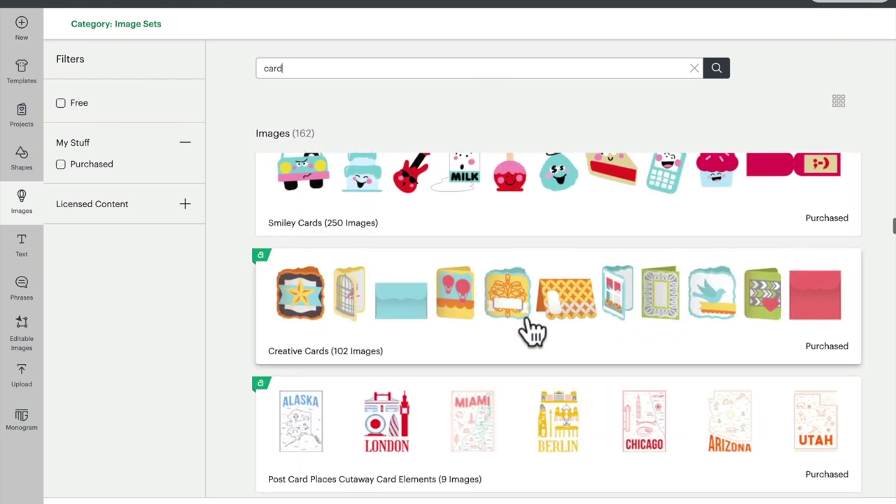
{"action": "scroll", "coordinate": [654, 322], "scroll_direction": "down", "scroll_amount": 2}
{"action": "scroll", "coordinate": [654, 322], "scroll_direction": "up", "scroll_amount": 8}
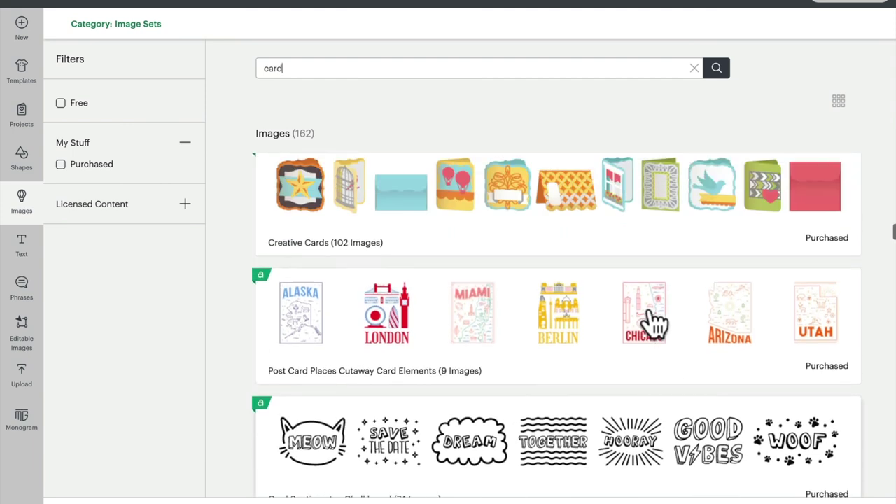
{"action": "scroll", "coordinate": [655, 322], "scroll_direction": "up", "scroll_amount": 10}
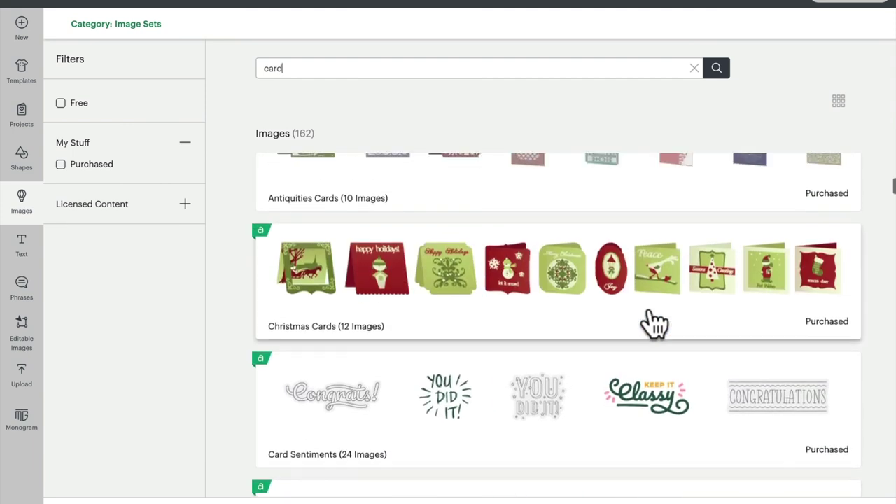
{"action": "scroll", "coordinate": [655, 323], "scroll_direction": "up", "scroll_amount": 1}
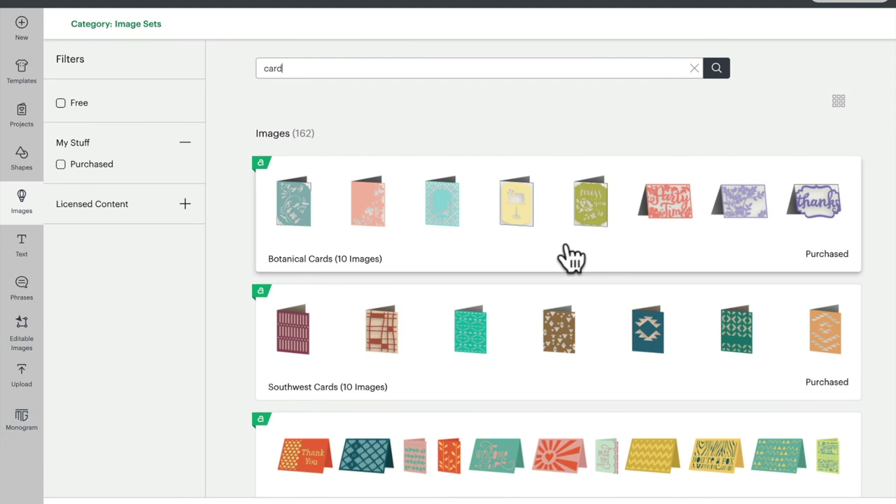
{"action": "left_click", "coordinate": [511, 451]}
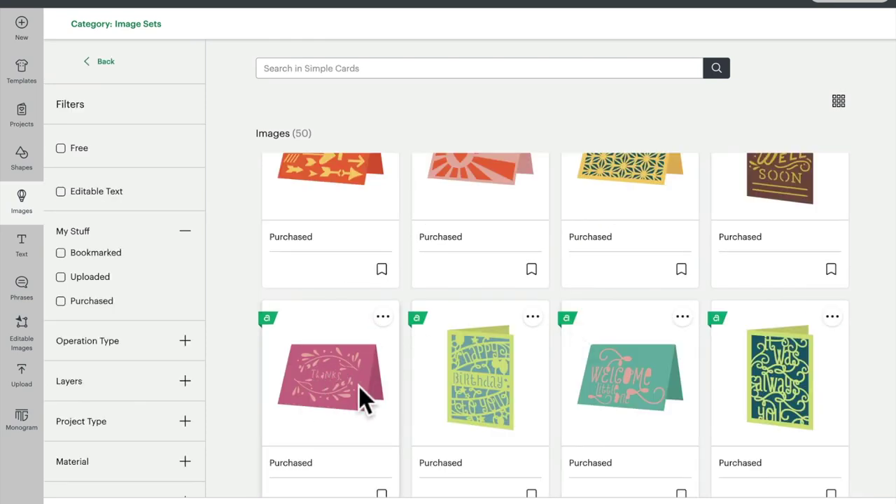
{"action": "left_click", "coordinate": [331, 381]}
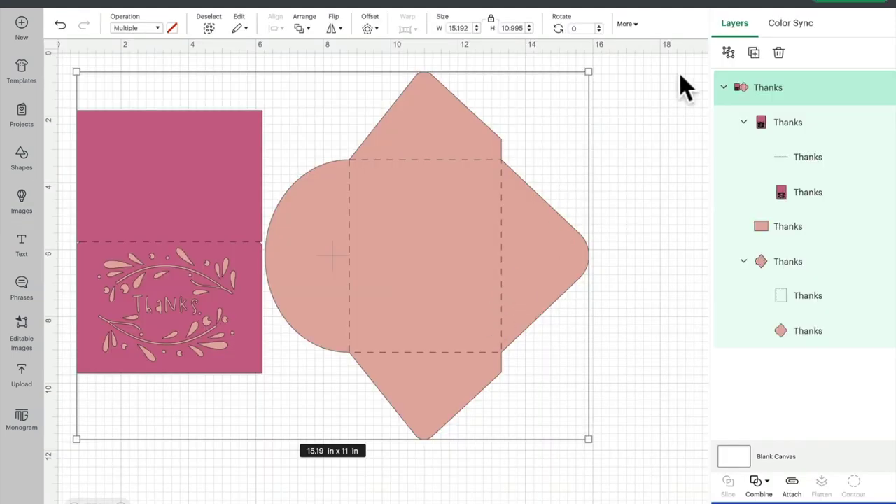
Step: Ungroup the Thanks design and delete its envelope pieces
{"action": "left_click", "coordinate": [728, 53]}
{"action": "left_click", "coordinate": [614, 167]}
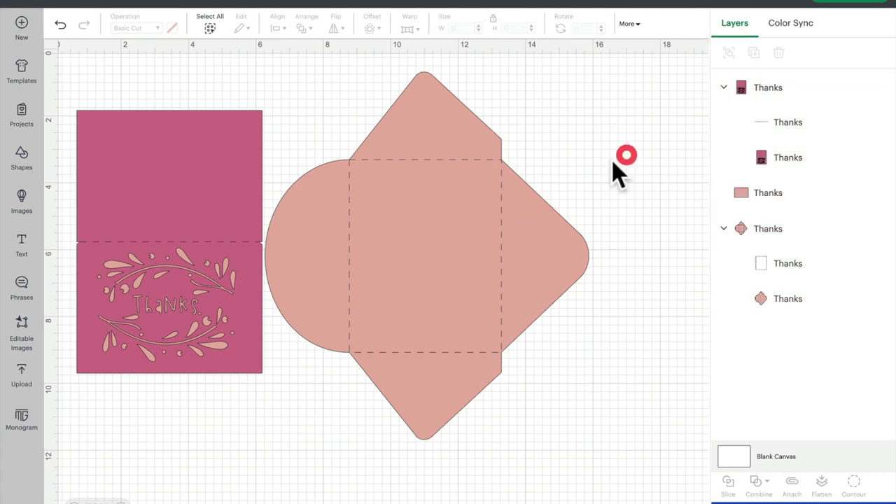
{"action": "left_click_drag", "start_coordinate": [452, 242], "coordinate": [488, 242]}
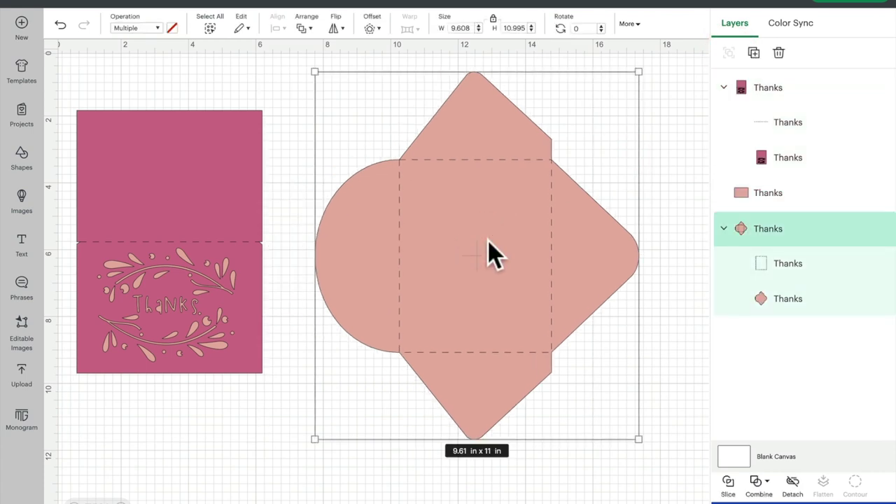
{"action": "key", "text": "Delete"}
Step: Move the pink card right and reposition the uncovered salmon rectangle
{"action": "left_click_drag", "start_coordinate": [178, 156], "coordinate": [432, 147]}
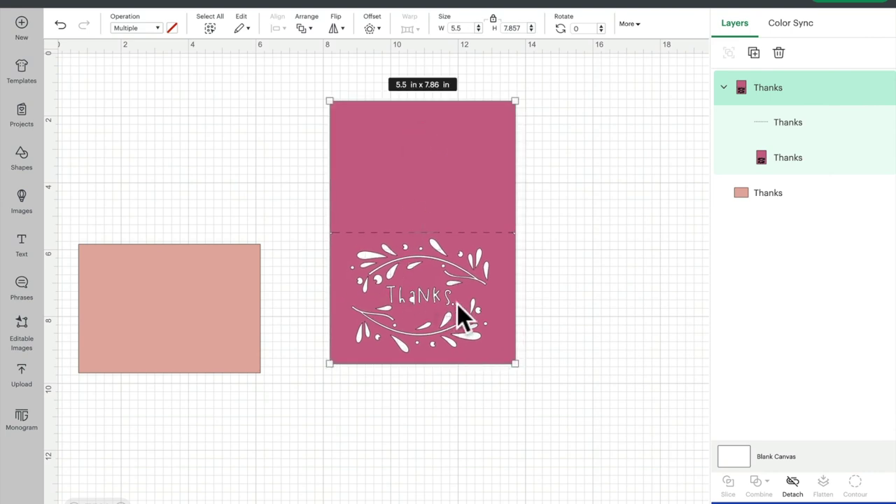
{"action": "left_click_drag", "start_coordinate": [172, 304], "coordinate": [178, 268]}
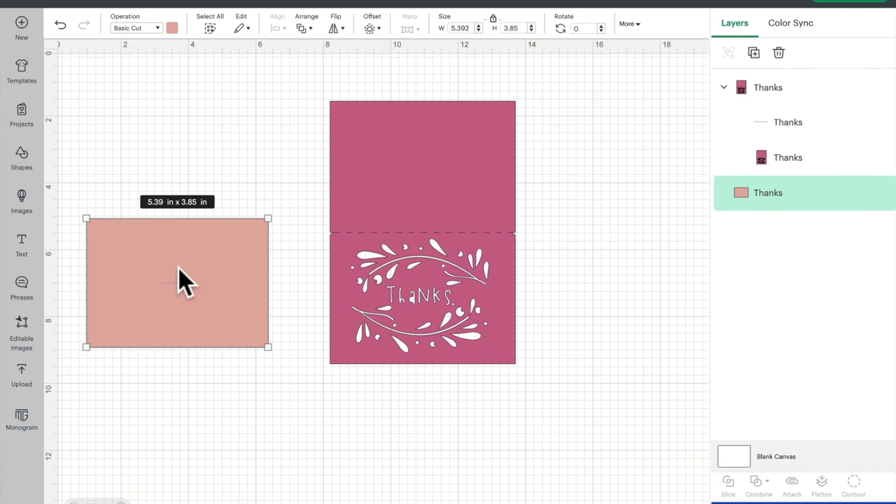
{"action": "left_click_drag", "start_coordinate": [178, 268], "coordinate": [201, 278]}
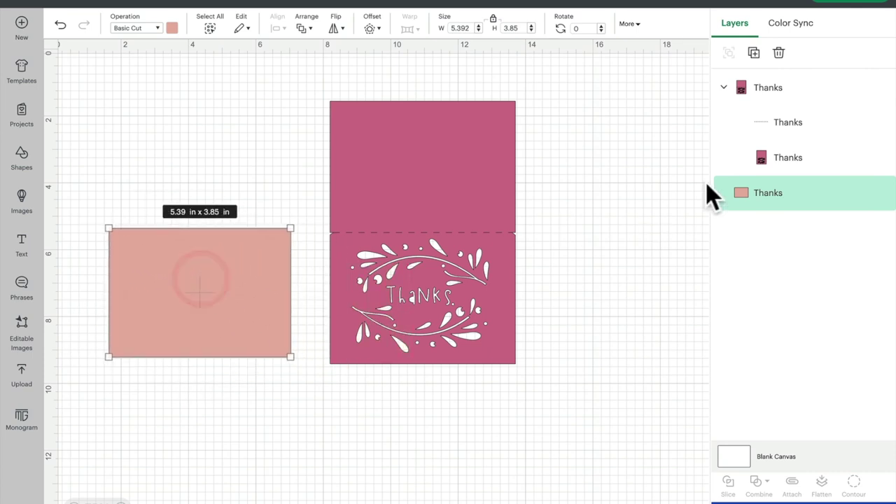
Step: Select the card's cut-out image layer and bring up its Hide Contour options
{"action": "left_click", "coordinate": [773, 89]}
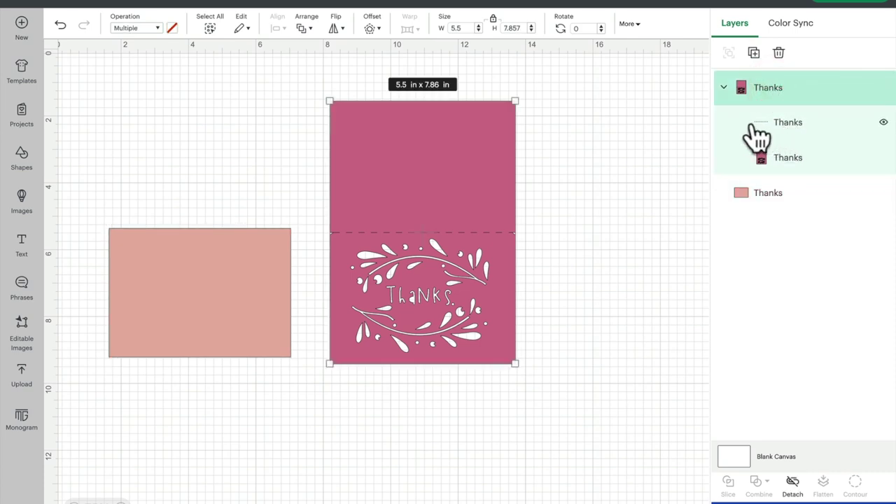
{"action": "left_click", "coordinate": [790, 168]}
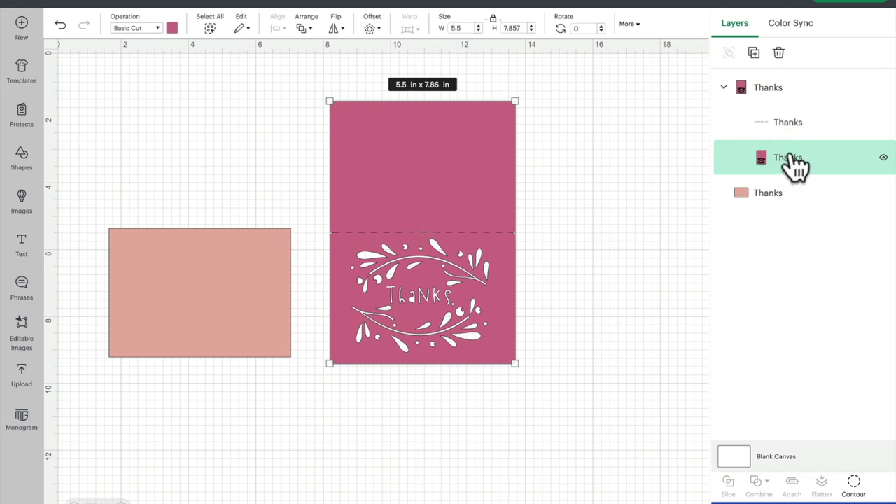
{"action": "left_click", "coordinate": [854, 483]}
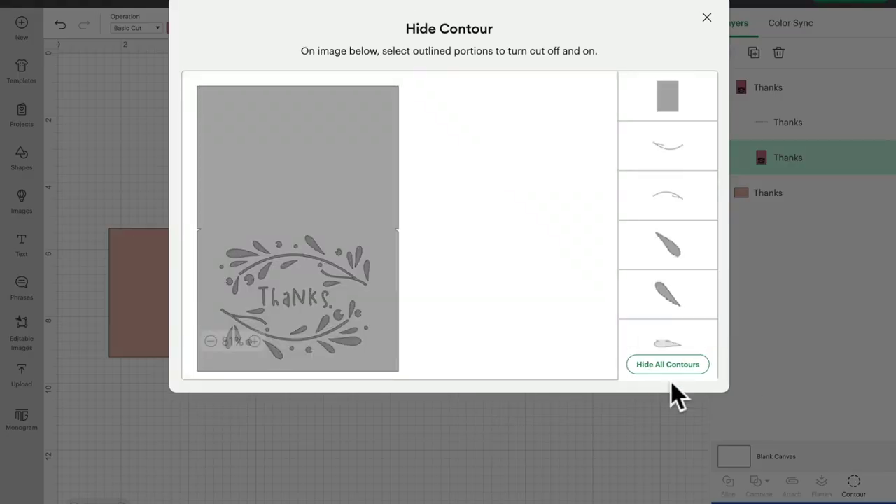
Step: Hide all Thanks cut-out contours, then bring the salmon rectangle to the front beside the card
{"action": "left_click", "coordinate": [676, 367]}
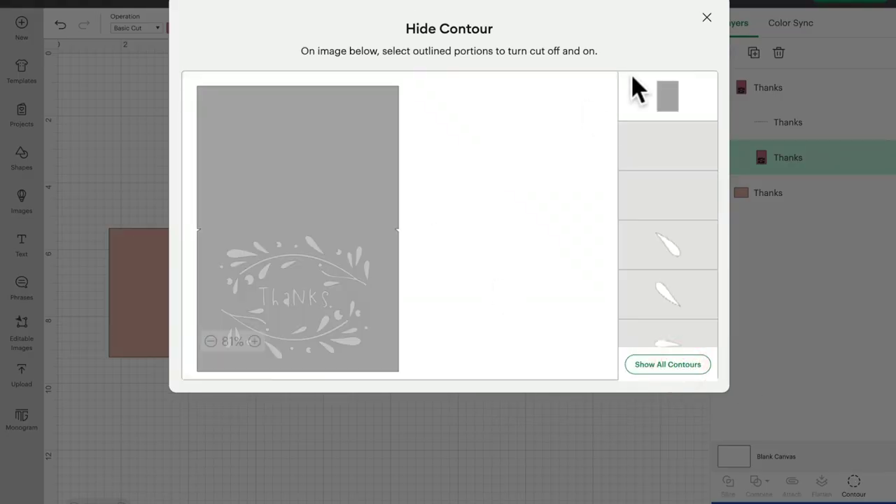
{"action": "left_click", "coordinate": [707, 17]}
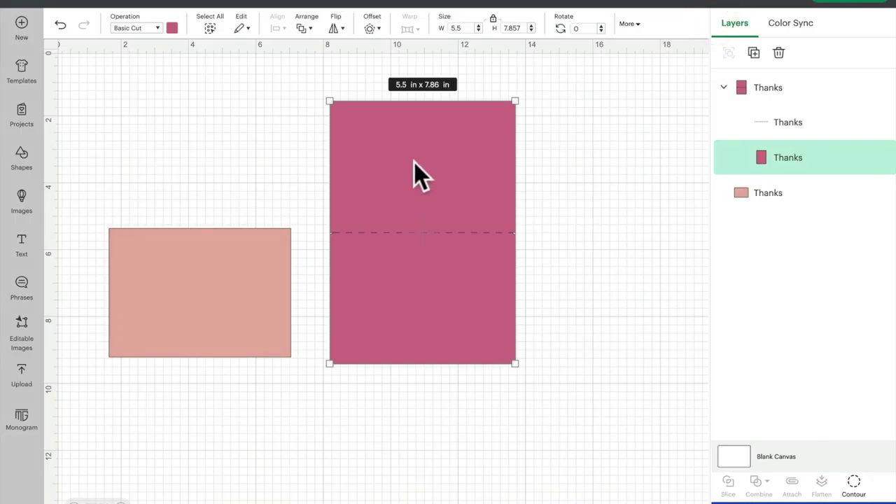
{"action": "left_click_drag", "start_coordinate": [237, 282], "coordinate": [240, 264]}
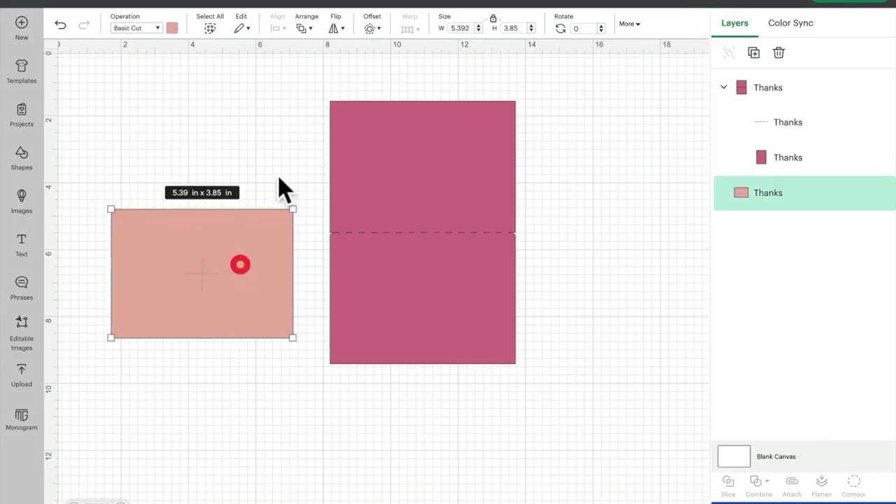
{"action": "left_click", "coordinate": [310, 28]}
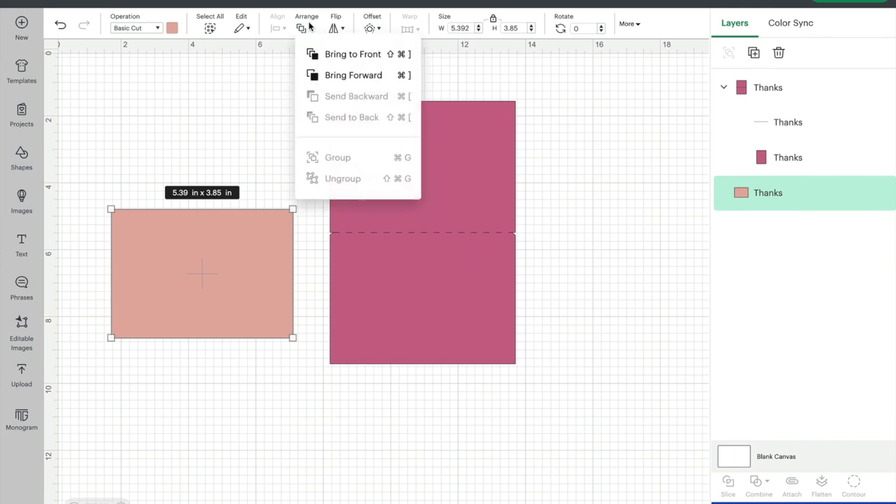
{"action": "left_click", "coordinate": [336, 55]}
{"action": "left_click_drag", "start_coordinate": [197, 277], "coordinate": [418, 303]}
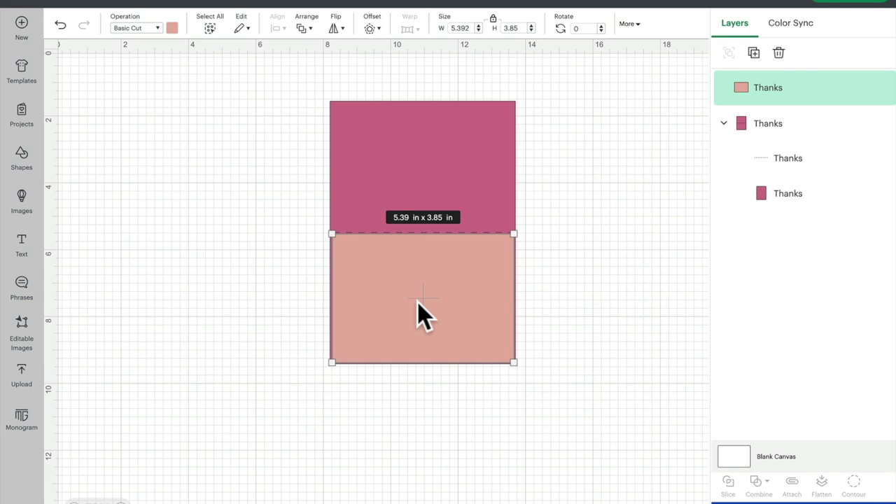
{"action": "left_click_drag", "start_coordinate": [418, 302], "coordinate": [191, 260]}
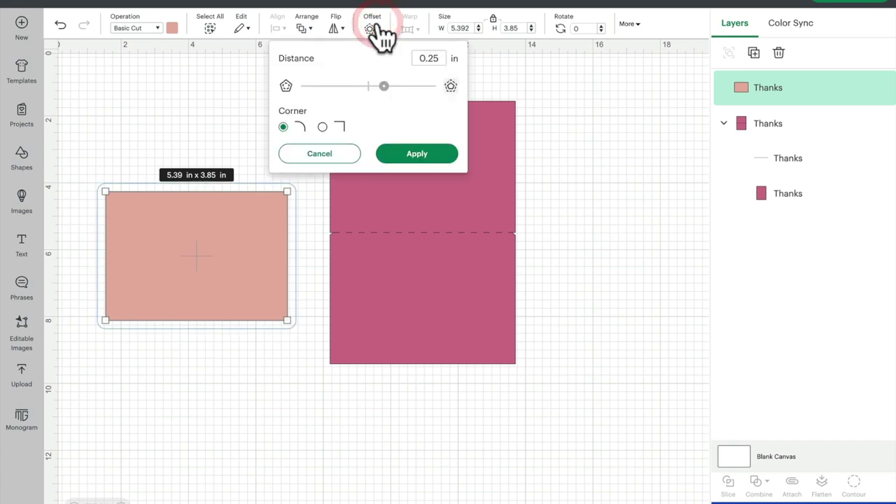
Step: Apply an inset offset of -0.1 in to the rectangle
{"action": "left_click_drag", "start_coordinate": [384, 86], "coordinate": [362, 85]}
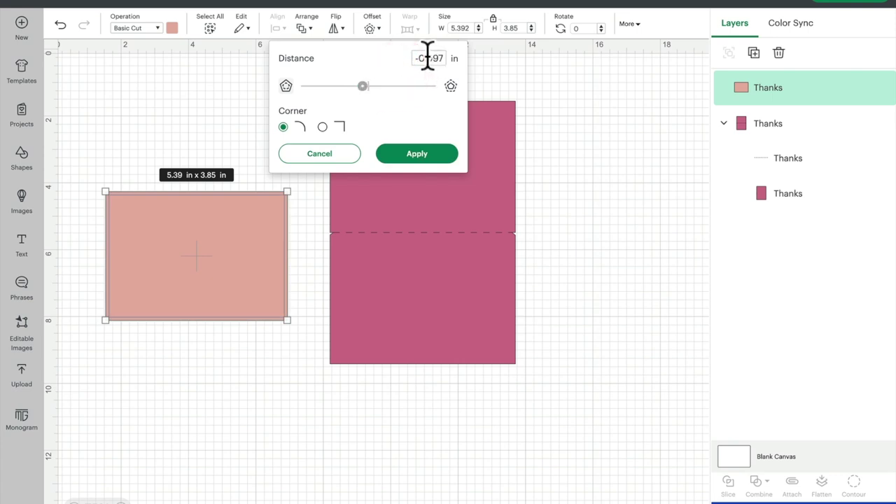
{"action": "left_click_drag", "start_coordinate": [427, 58], "coordinate": [442, 58]}
{"action": "type", "text": "1"}
{"action": "left_click", "coordinate": [417, 154]}
Step: Place the offset panel on the card, delete the peach original, and colour it light grey
{"action": "left_click_drag", "start_coordinate": [209, 252], "coordinate": [435, 291]}
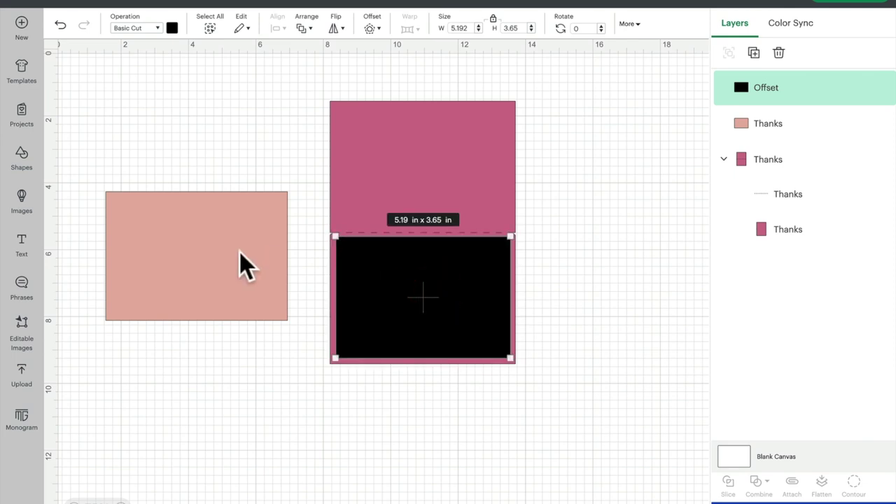
{"action": "left_click", "coordinate": [390, 287]}
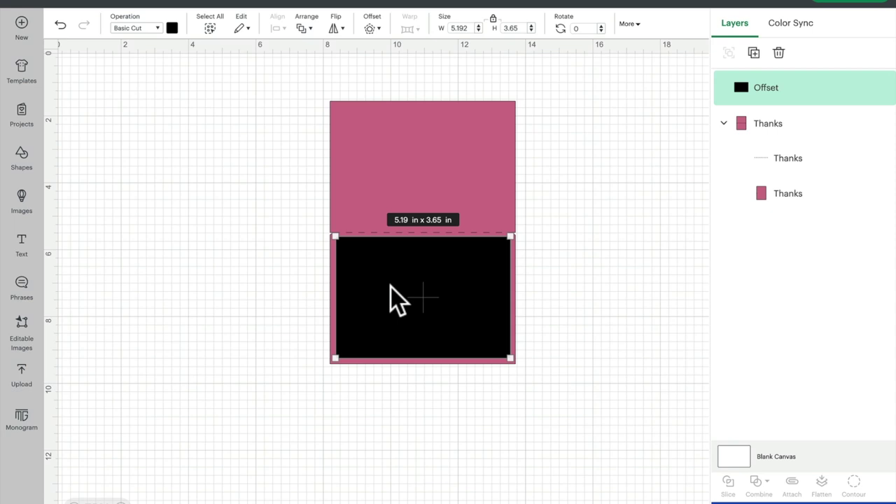
{"action": "left_click", "coordinate": [171, 28]}
{"action": "left_click", "coordinate": [201, 143]}
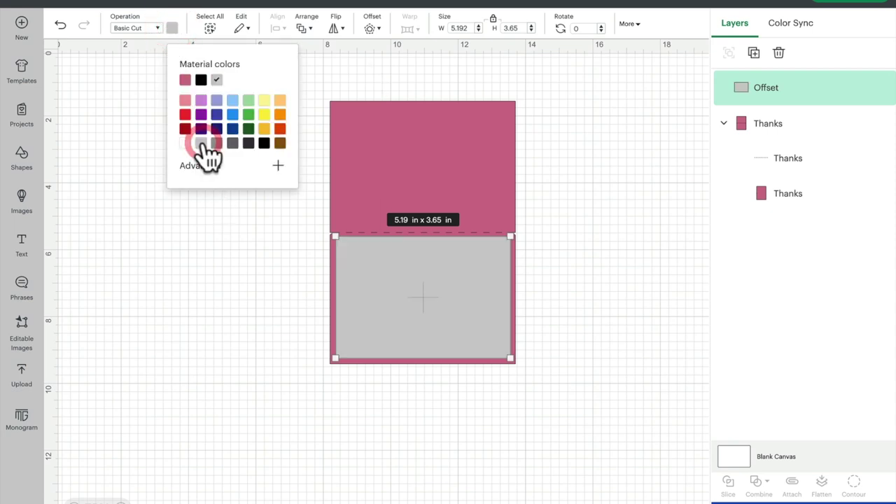
Step: Add a second inset offset panel and colour it mid grey
{"action": "left_click", "coordinate": [372, 28]}
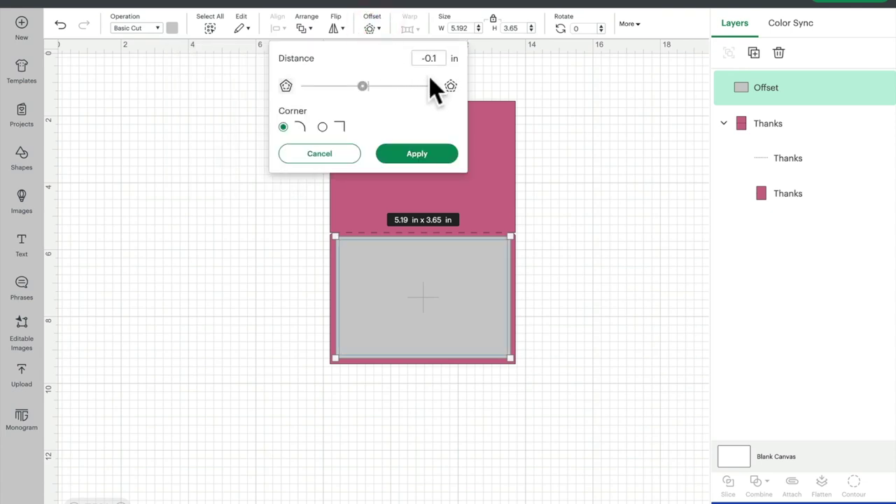
{"action": "left_click", "coordinate": [419, 155]}
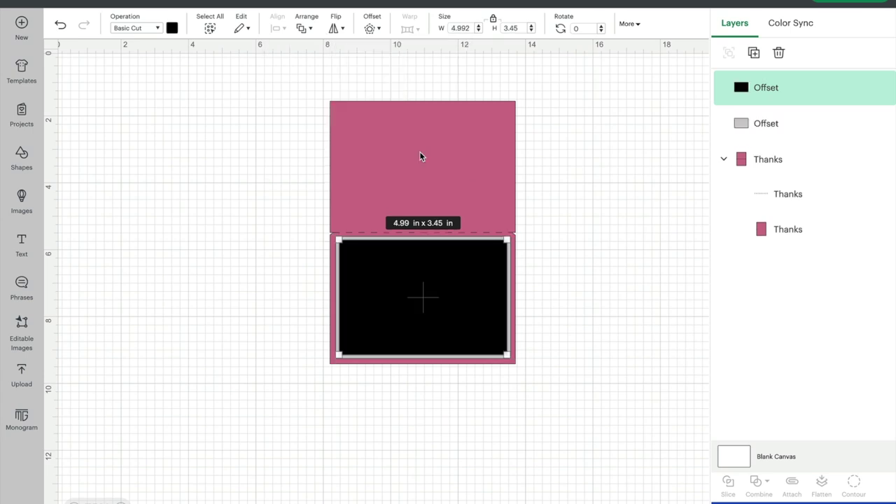
{"action": "left_click", "coordinate": [171, 28]}
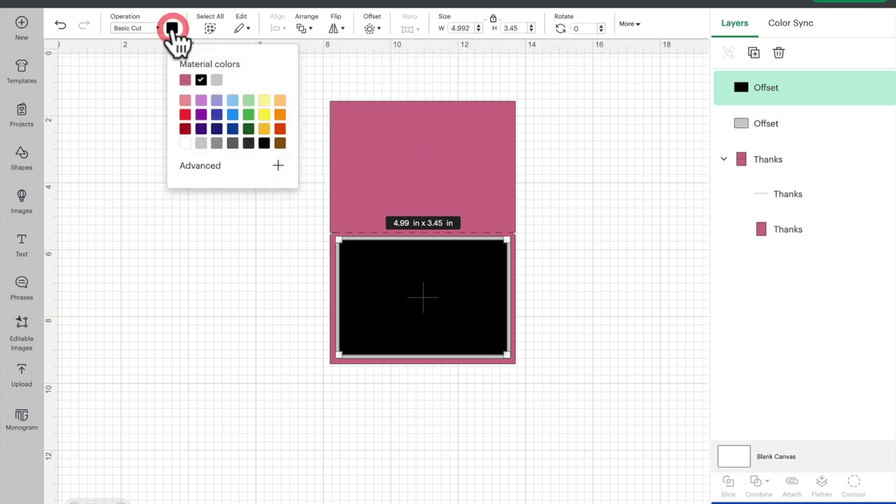
{"action": "left_click", "coordinate": [217, 143]}
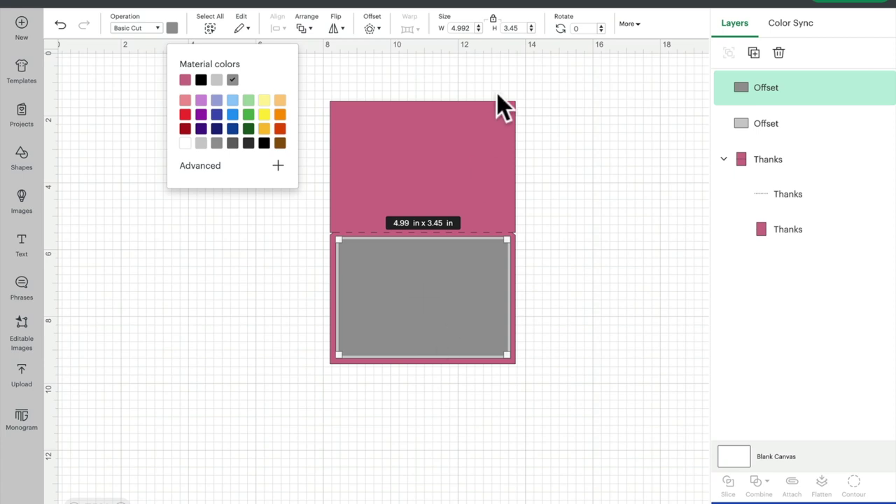
Step: Create a third, smaller black inset panel and move it off the card
{"action": "left_click", "coordinate": [370, 27]}
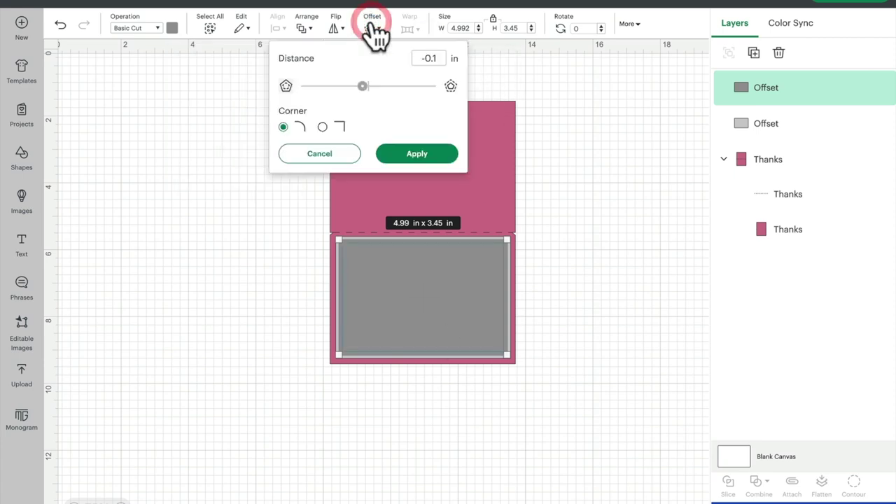
{"action": "left_click", "coordinate": [423, 154]}
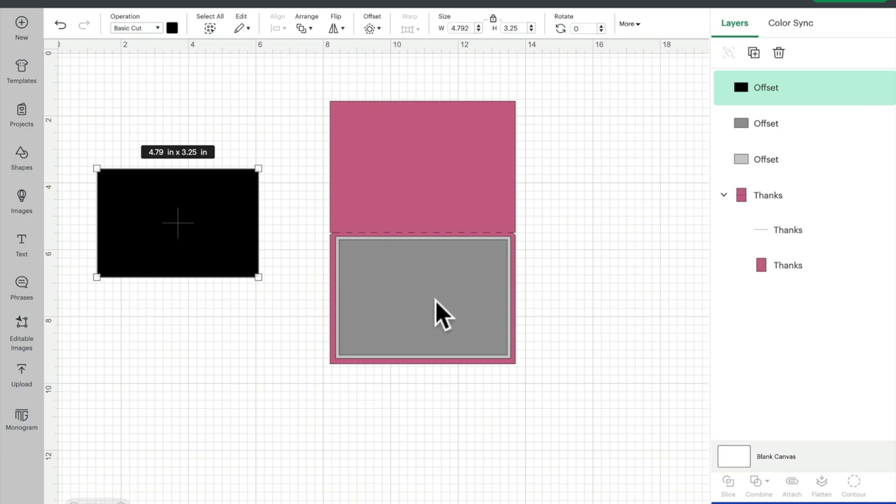
{"action": "left_click_drag", "start_coordinate": [200, 220], "coordinate": [218, 199]}
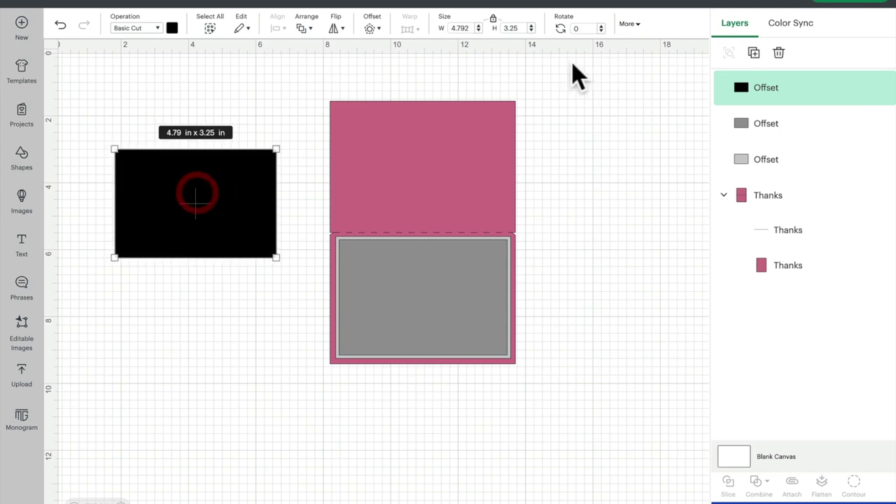
Step: Duplicate the black panel twice and spread the three panels around the card
{"action": "left_click", "coordinate": [755, 53]}
{"action": "left_click", "coordinate": [754, 53]}
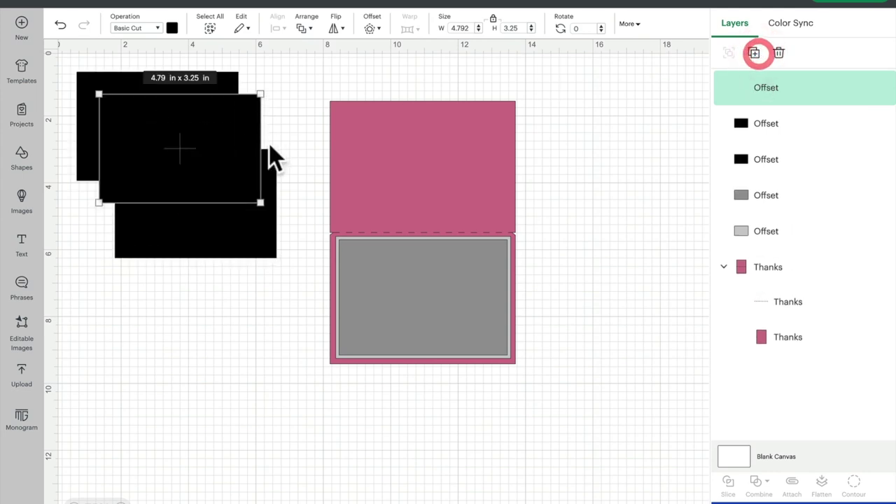
{"action": "left_click_drag", "start_coordinate": [198, 143], "coordinate": [187, 365]}
{"action": "left_click_drag", "start_coordinate": [168, 105], "coordinate": [391, 424]}
{"action": "left_click_drag", "start_coordinate": [195, 178], "coordinate": [194, 136]}
{"action": "left_click", "coordinate": [24, 377]}
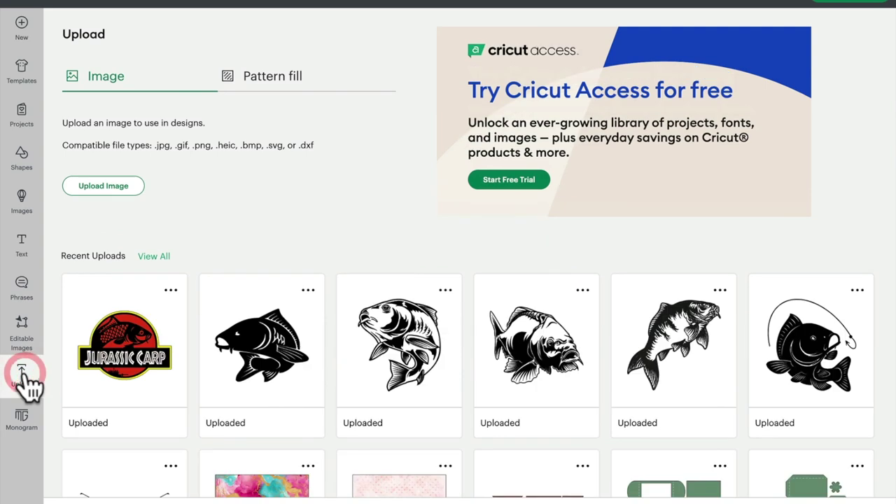
Step: Insert the marble upload 1_0005_capa 15 and enlarge it to 5.65 × 5.65 in at top left
{"action": "left_click", "coordinate": [280, 484]}
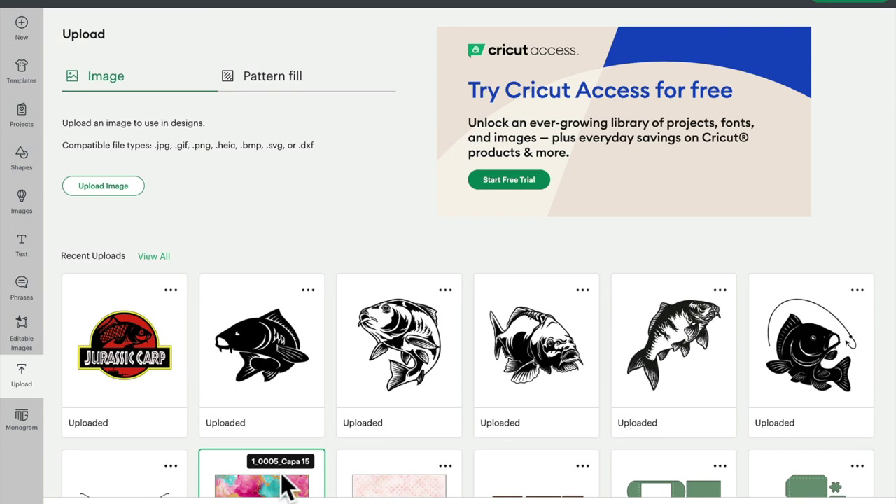
{"action": "double_click", "coordinate": [287, 485]}
{"action": "left_click_drag", "start_coordinate": [219, 256], "coordinate": [166, 156]}
{"action": "left_click_drag", "start_coordinate": [252, 236], "coordinate": [287, 272]}
{"action": "left_click_drag", "start_coordinate": [234, 182], "coordinate": [239, 169]}
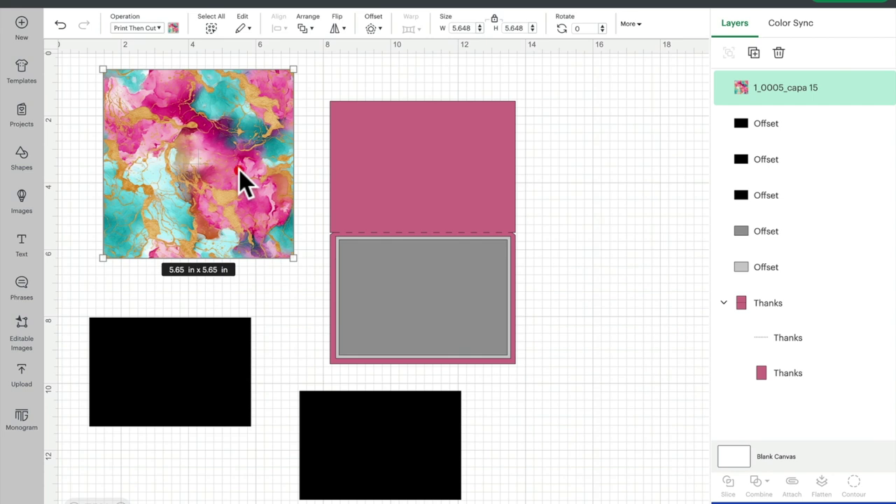
{"action": "left_click_drag", "start_coordinate": [70, 71], "coordinate": [297, 265]}
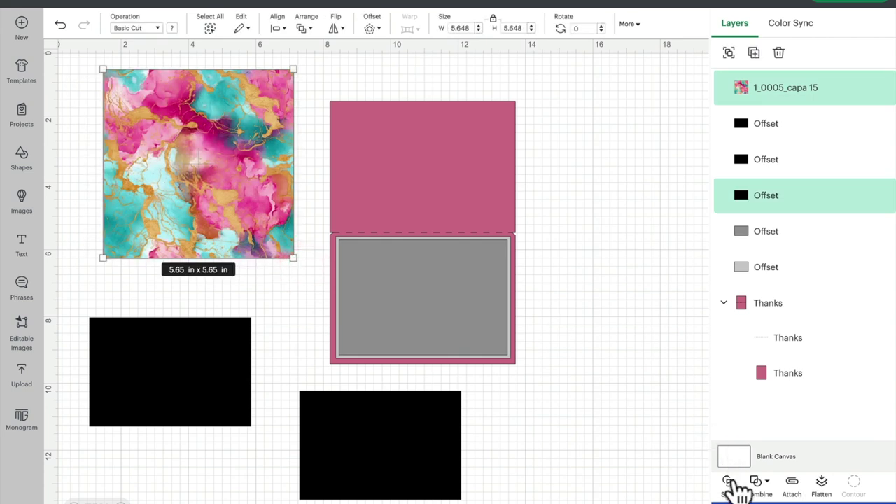
Step: Unlock the marble image's proportions and lay it over the top-left black panel, selecting both
{"action": "left_click", "coordinate": [596, 169]}
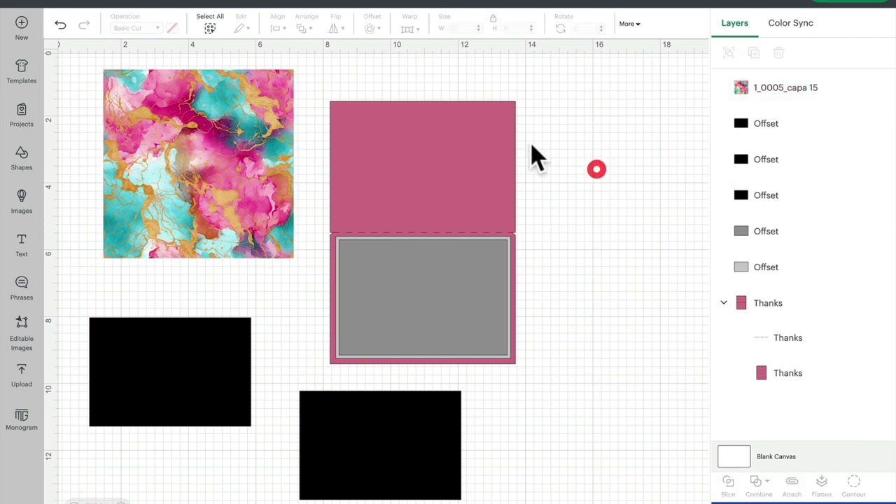
{"action": "left_click_drag", "start_coordinate": [227, 135], "coordinate": [620, 231]}
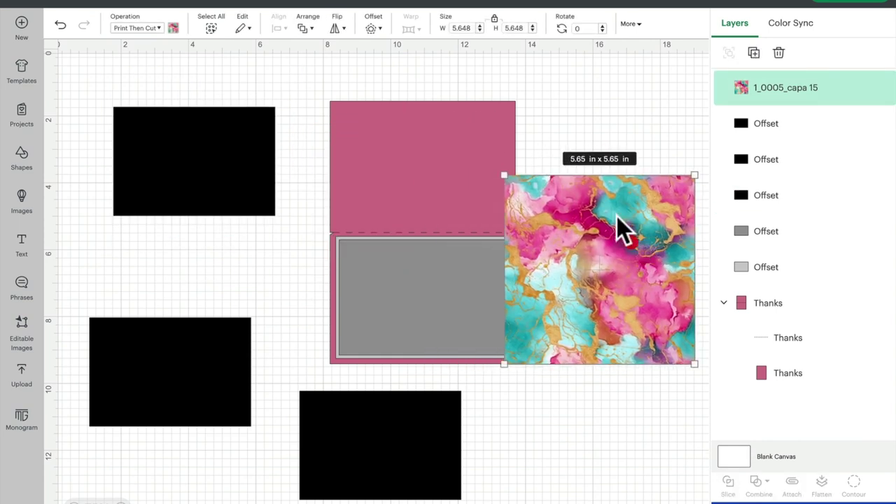
{"action": "left_click", "coordinate": [494, 21]}
{"action": "left_click_drag", "start_coordinate": [596, 242], "coordinate": [608, 209]}
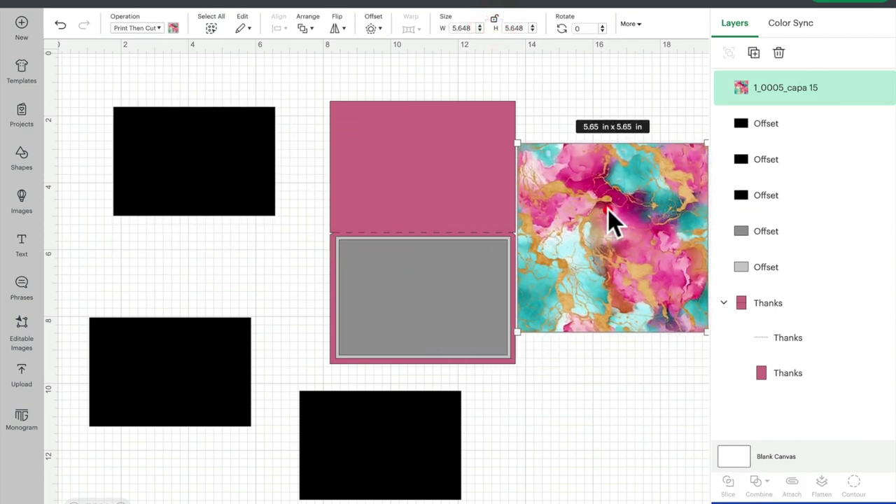
{"action": "left_click", "coordinate": [211, 138]}
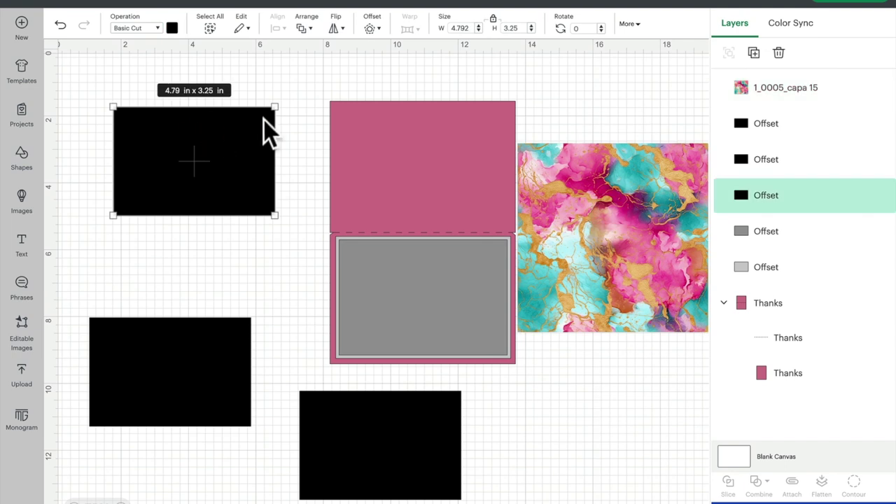
{"action": "left_click", "coordinate": [607, 228]}
{"action": "left_click_drag", "start_coordinate": [608, 228], "coordinate": [193, 171]}
{"action": "left_click_drag", "start_coordinate": [75, 72], "coordinate": [300, 250]}
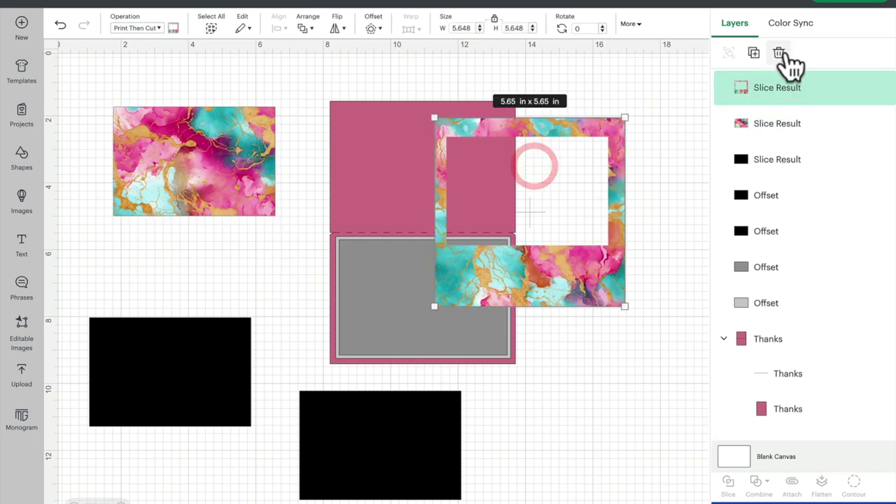
Step: Delete the leftover slice pieces and reposition the 4.79 × 3.25 in marble panel
{"action": "left_click", "coordinate": [779, 53]}
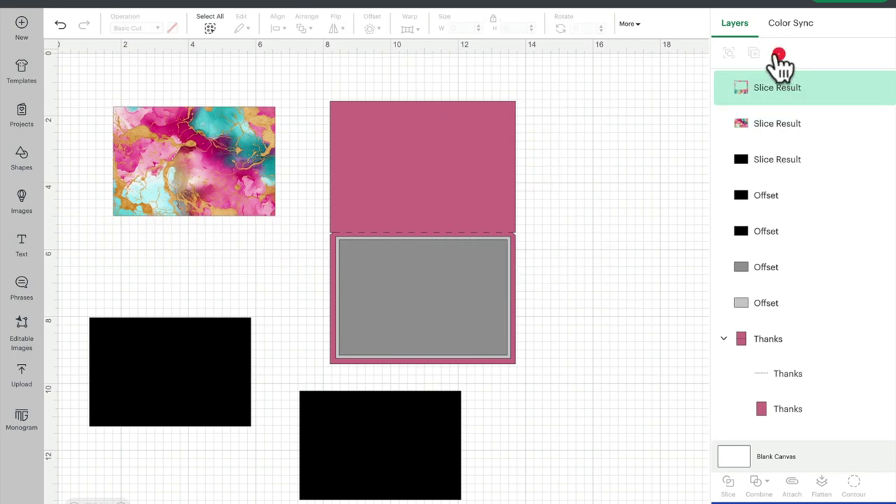
{"action": "left_click_drag", "start_coordinate": [205, 164], "coordinate": [625, 183]}
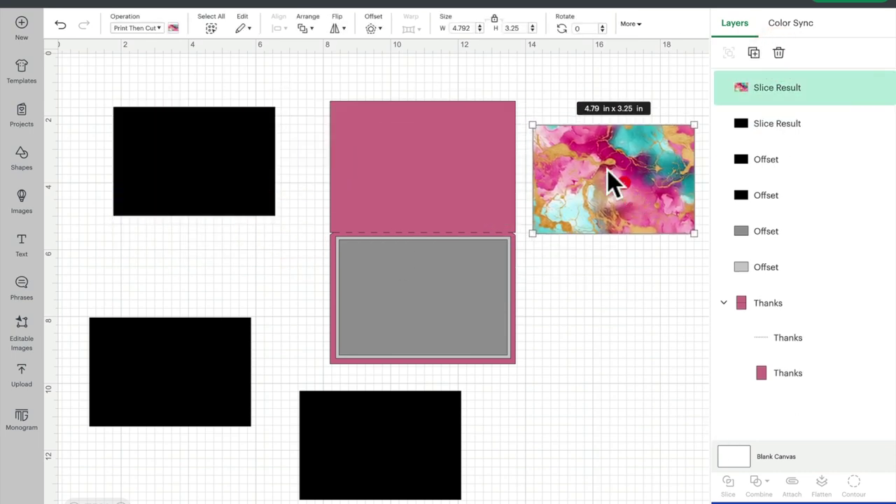
{"action": "left_click", "coordinate": [199, 135]}
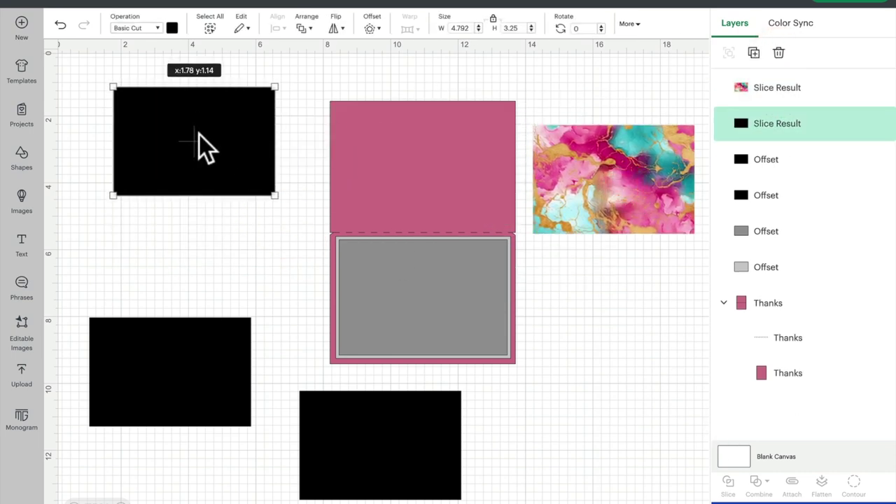
{"action": "left_click", "coordinate": [779, 53]}
{"action": "left_click", "coordinate": [604, 201]}
{"action": "left_click_drag", "start_coordinate": [576, 205], "coordinate": [207, 167]}
{"action": "left_click", "coordinate": [152, 338]}
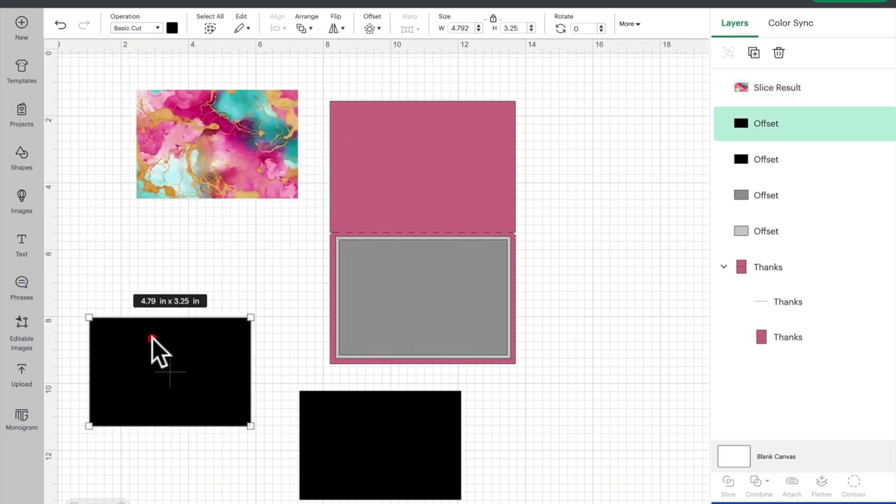
Step: Upload the pastel iridescent image as a pattern fill named 2, tagged multicolour
{"action": "left_click", "coordinate": [22, 377]}
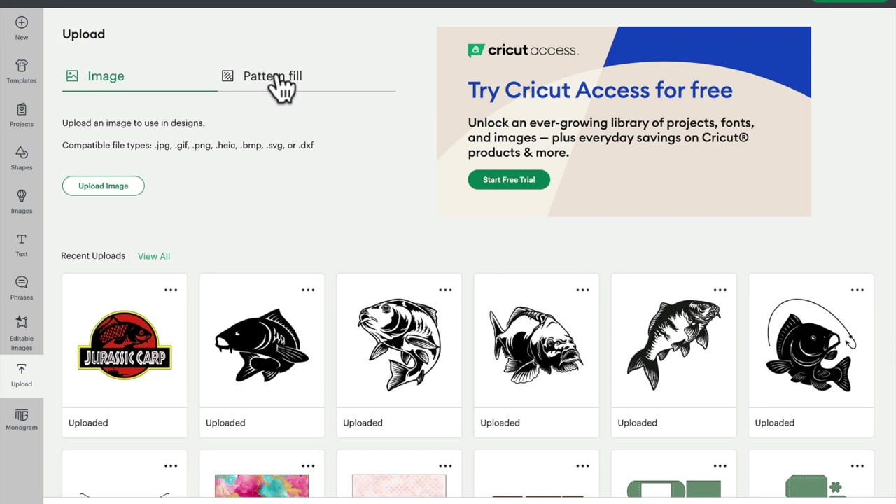
{"action": "left_click", "coordinate": [281, 78]}
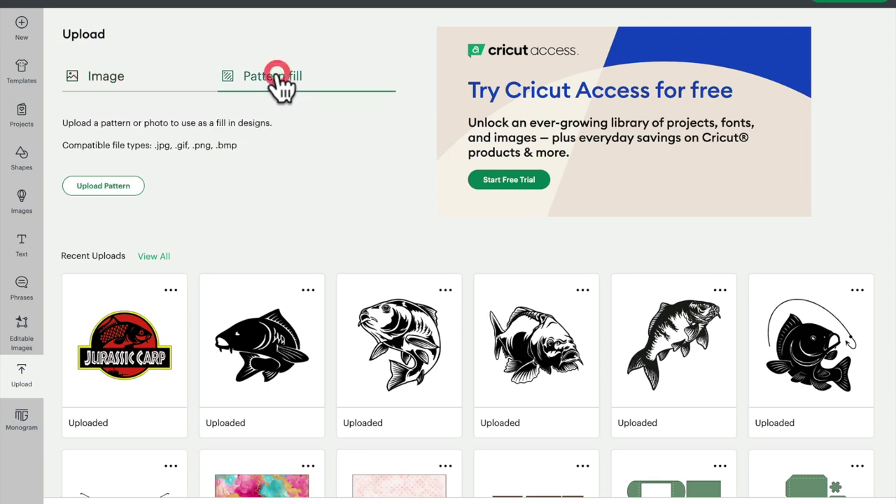
{"action": "left_click", "coordinate": [103, 187]}
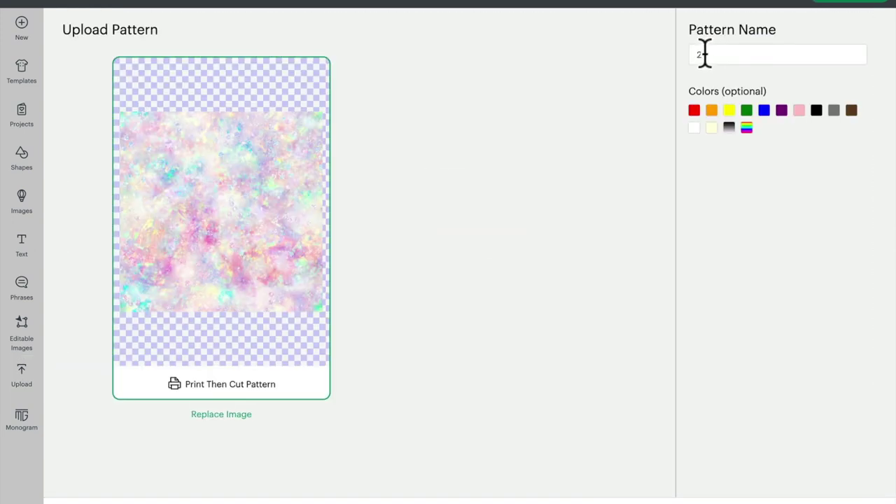
{"action": "left_click", "coordinate": [746, 129]}
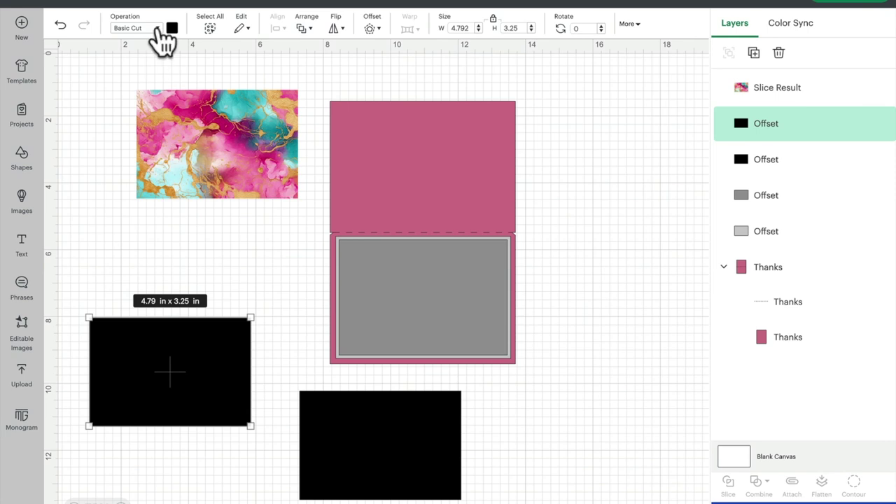
Step: Set the black panel to Print Then Cut and fill it with the multicolour floral watercolour pattern
{"action": "left_click", "coordinate": [159, 28]}
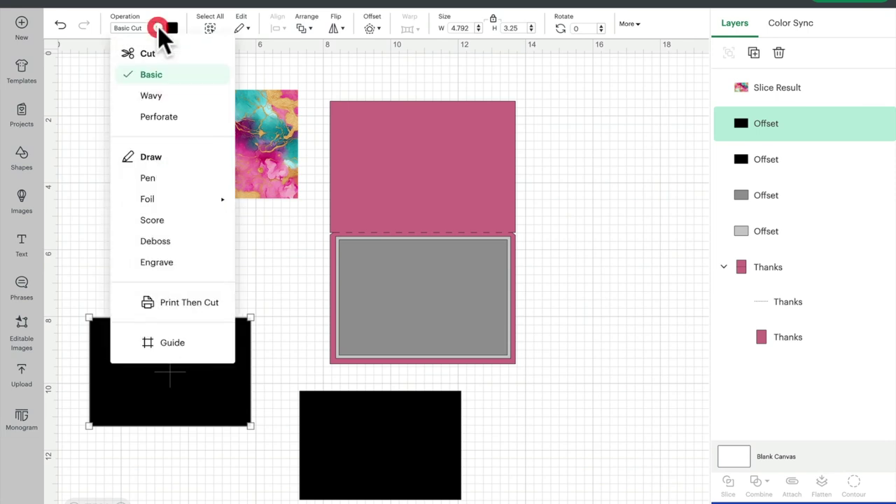
{"action": "left_click", "coordinate": [187, 308]}
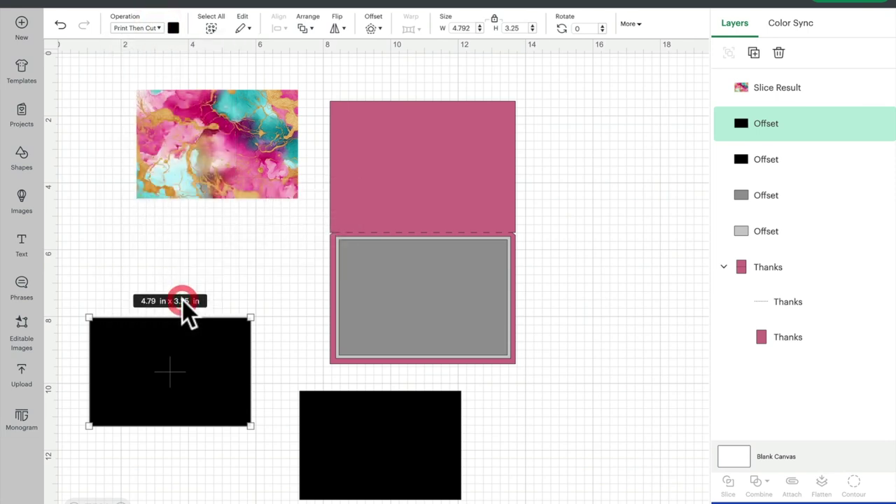
{"action": "left_click", "coordinate": [173, 28]}
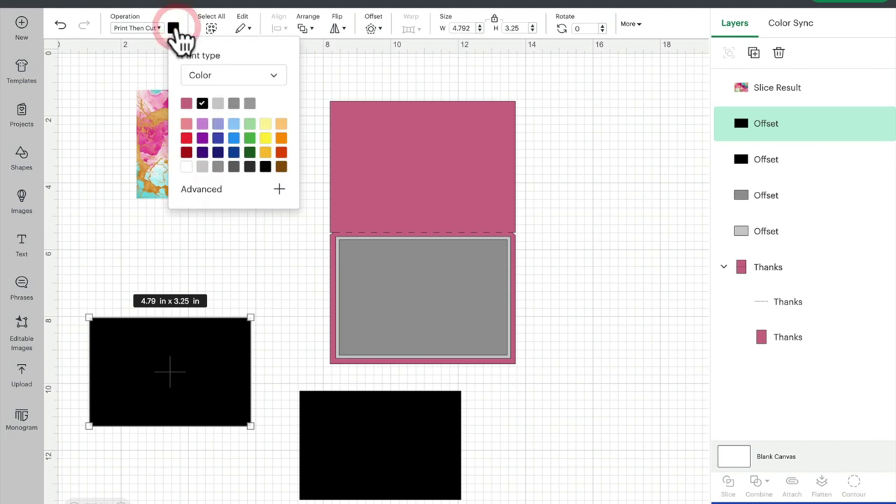
{"action": "left_click", "coordinate": [253, 81]}
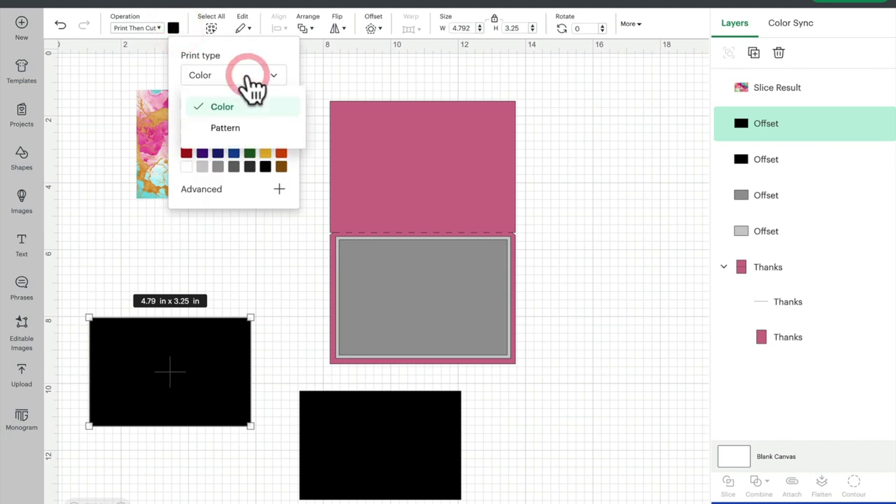
{"action": "left_click", "coordinate": [236, 129]}
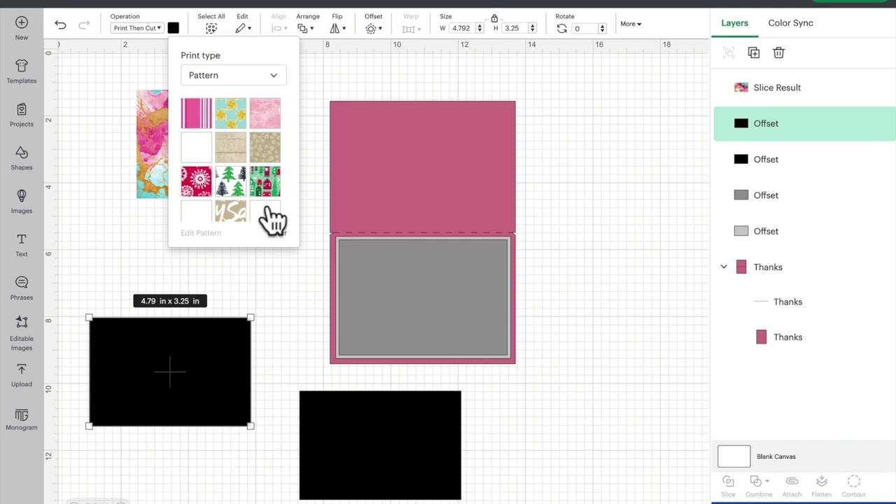
{"action": "left_click", "coordinate": [278, 234]}
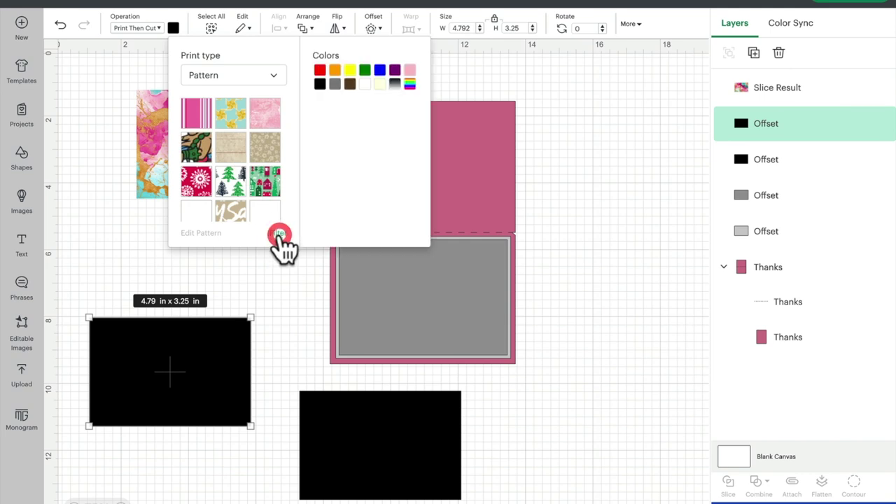
{"action": "left_click", "coordinate": [410, 84]}
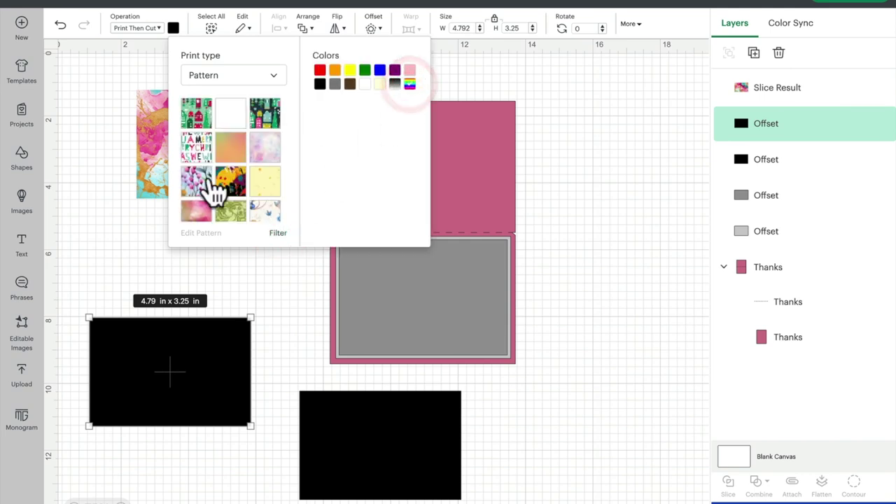
{"action": "scroll", "coordinate": [264, 205], "scroll_direction": "down", "scroll_amount": 2}
{"action": "scroll", "coordinate": [263, 203], "scroll_direction": "down", "scroll_amount": 6}
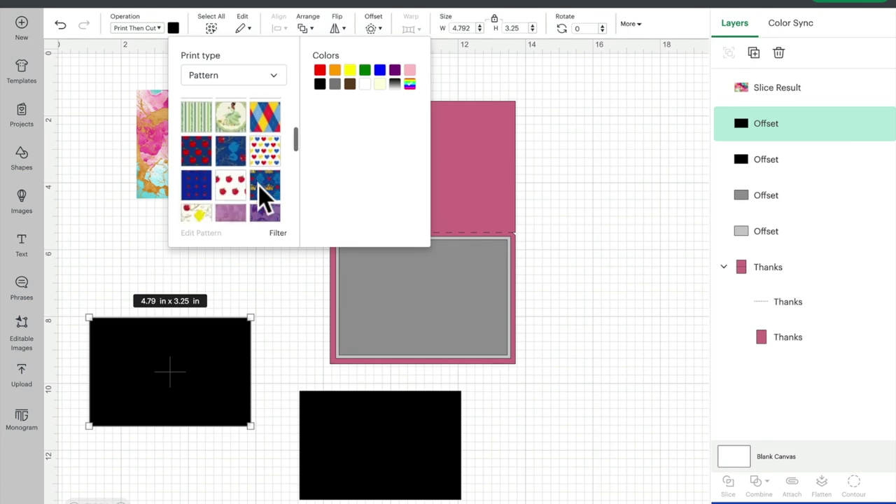
{"action": "scroll", "coordinate": [264, 203], "scroll_direction": "down", "scroll_amount": 6}
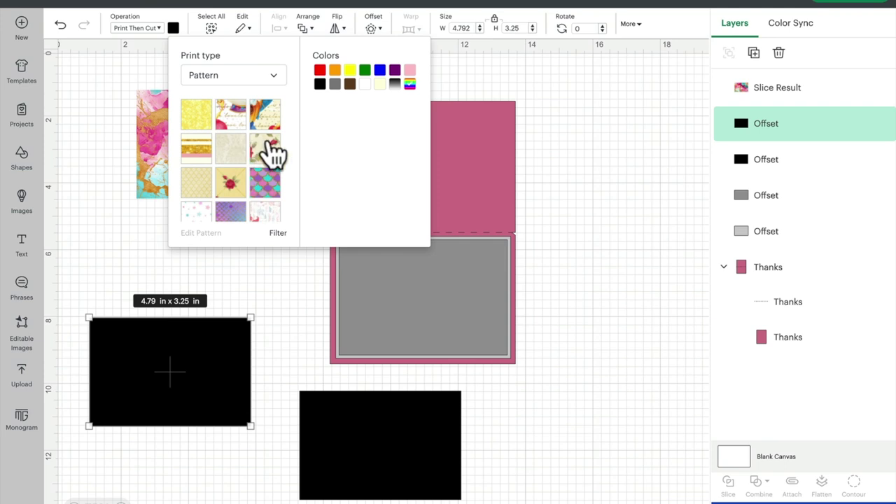
{"action": "scroll", "coordinate": [272, 153], "scroll_direction": "down", "scroll_amount": 8}
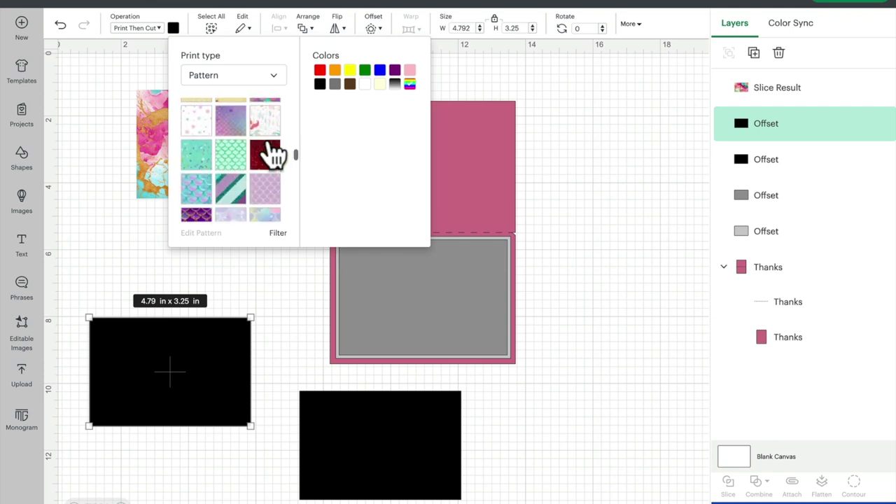
{"action": "scroll", "coordinate": [272, 152], "scroll_direction": "down", "scroll_amount": 4}
{"action": "left_click", "coordinate": [265, 159]}
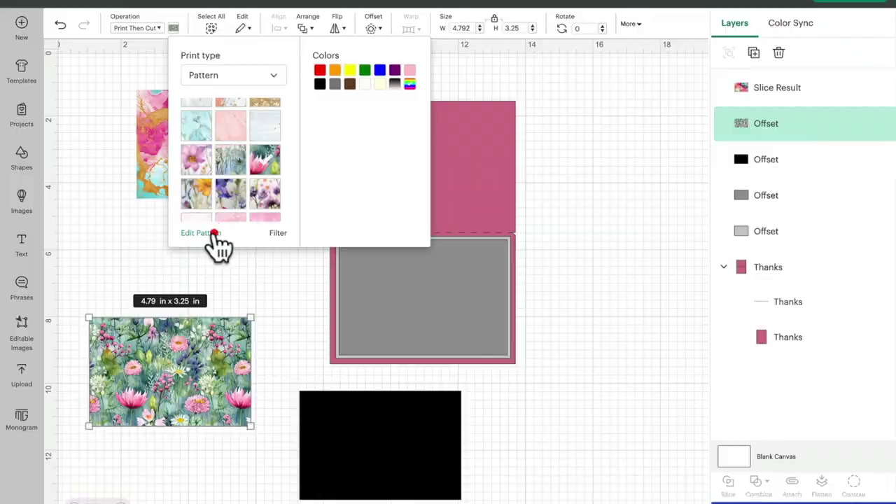
Step: Adjust the pattern to scale 98, horizontal offset 15 and vertical offset -10
{"action": "left_click", "coordinate": [214, 234]}
{"action": "mouse_move", "coordinate": [621, 91]}
{"action": "left_mouse_down"}
{"action": "mouse_move", "coordinate": [632, 91]}
{"action": "mouse_move", "coordinate": [622, 91]}
{"action": "left_mouse_up"}
{"action": "left_click", "coordinate": [530, 164]}
{"action": "left_click", "coordinate": [530, 164]}
{"action": "left_click", "coordinate": [530, 164]}
{"action": "left_click", "coordinate": [530, 165]}
{"action": "left_click", "coordinate": [530, 165]}
{"action": "left_click", "coordinate": [530, 165]}
{"action": "left_click", "coordinate": [529, 165]}
{"action": "left_click", "coordinate": [530, 164]}
{"action": "left_click", "coordinate": [530, 164]}
{"action": "left_click", "coordinate": [665, 172]}
{"action": "left_click", "coordinate": [664, 172]}
{"action": "left_click", "coordinate": [664, 172]}
{"action": "left_click", "coordinate": [664, 173]}
{"action": "left_click", "coordinate": [664, 173]}
{"action": "left_click", "coordinate": [665, 172]}
{"action": "left_click", "coordinate": [664, 173]}
{"action": "left_click", "coordinate": [664, 173]}
{"action": "left_click", "coordinate": [665, 172]}
{"action": "left_click", "coordinate": [664, 172]}
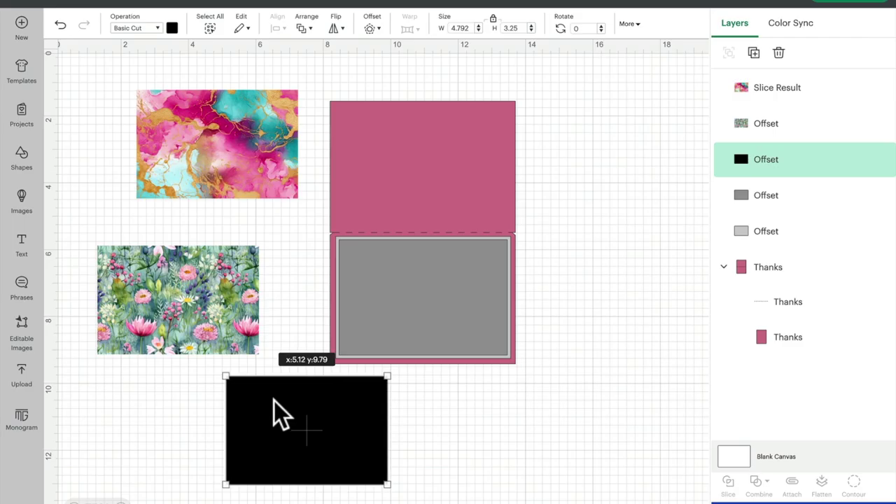
{"action": "left_click", "coordinate": [273, 401]}
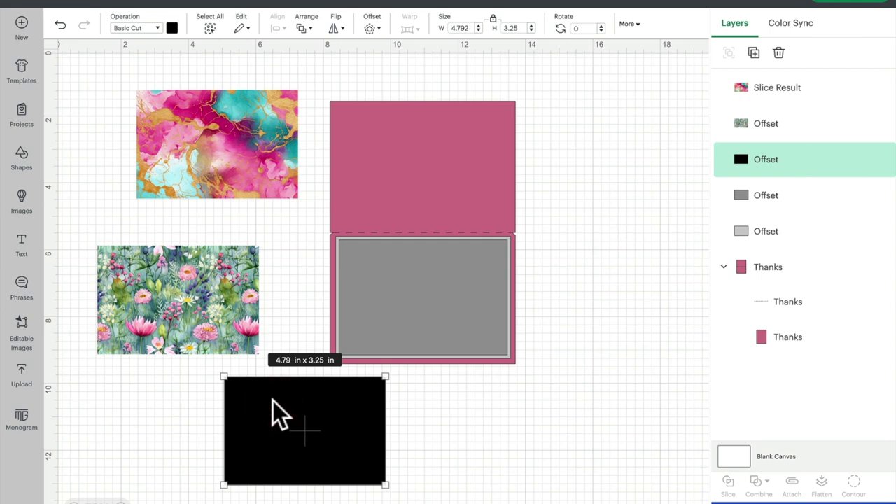
Step: Make the second black panel a Print Then Cut piece filled with the yellow book-and-rose pattern
{"action": "left_click", "coordinate": [157, 30]}
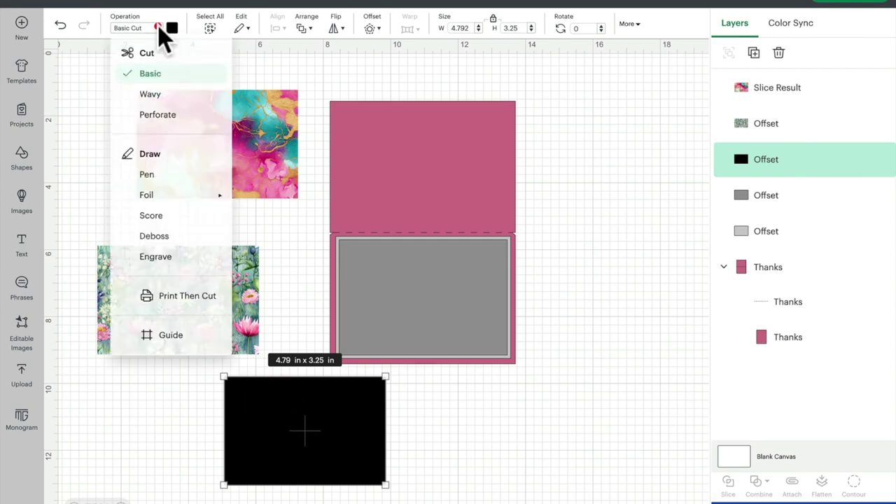
{"action": "left_click", "coordinate": [191, 302]}
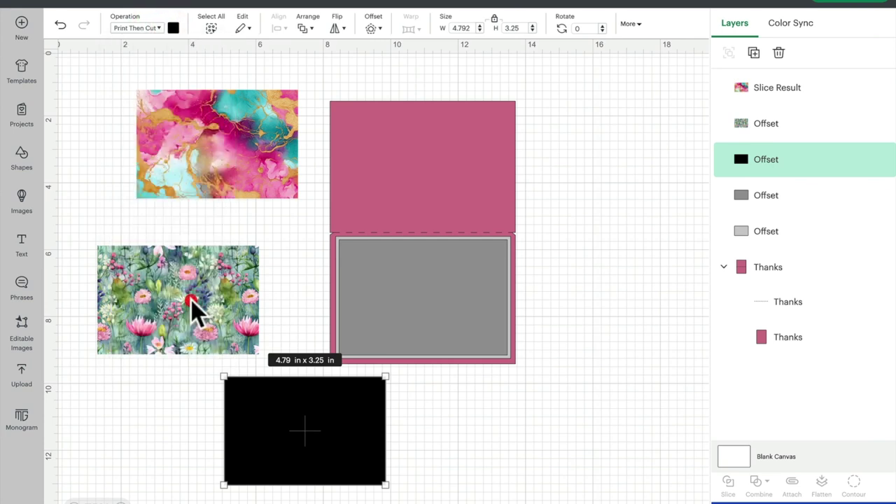
{"action": "left_click", "coordinate": [173, 28]}
{"action": "left_click", "coordinate": [224, 76]}
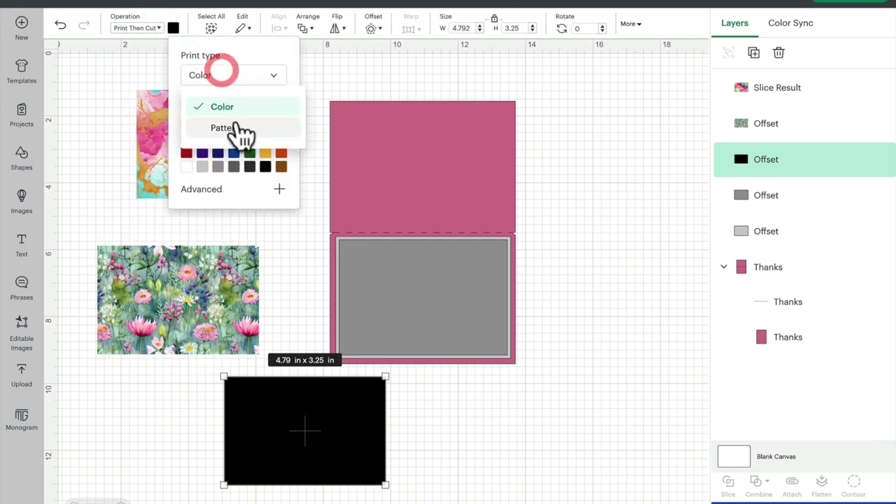
{"action": "left_click", "coordinate": [238, 131]}
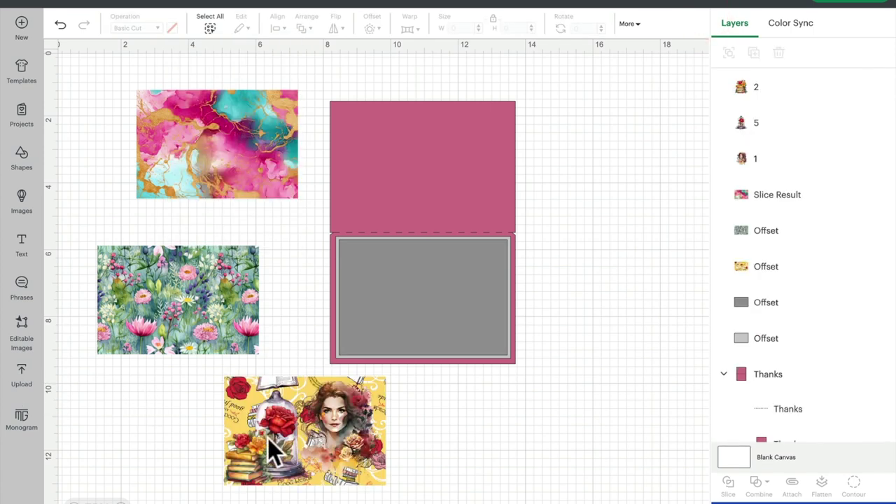
Step: Flatten the patterned panel with its images into one piece and nudge it left
{"action": "left_click_drag", "start_coordinate": [172, 385], "coordinate": [444, 490]}
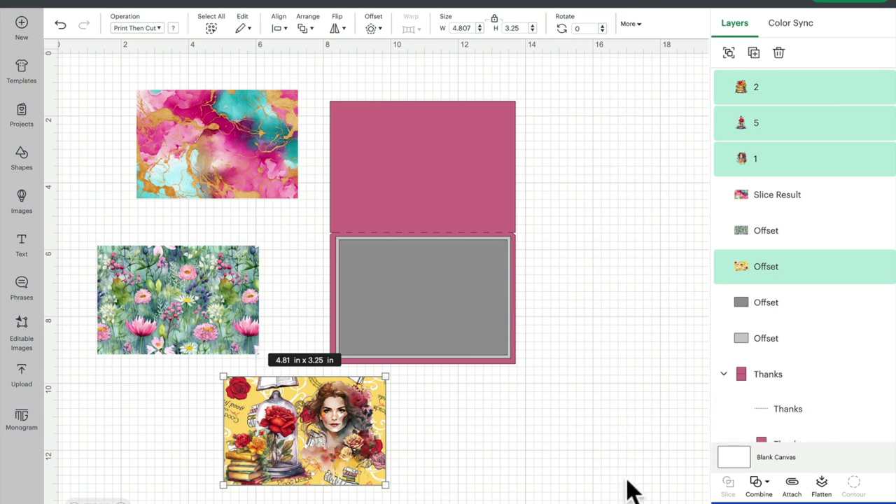
{"action": "left_click", "coordinate": [823, 484]}
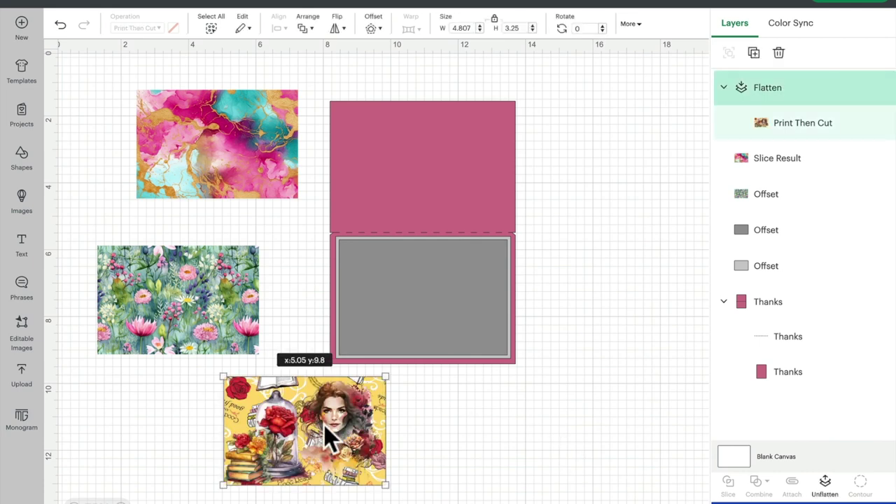
{"action": "left_click_drag", "start_coordinate": [324, 425], "coordinate": [289, 424]}
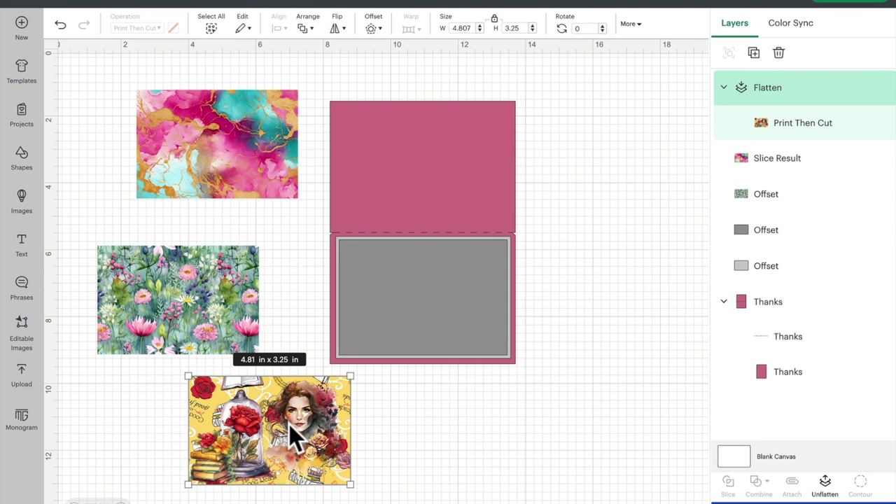
Step: Add a text placeholder and insert the Book Nerd image found by searching 'book nerd'
{"action": "left_click", "coordinate": [22, 241]}
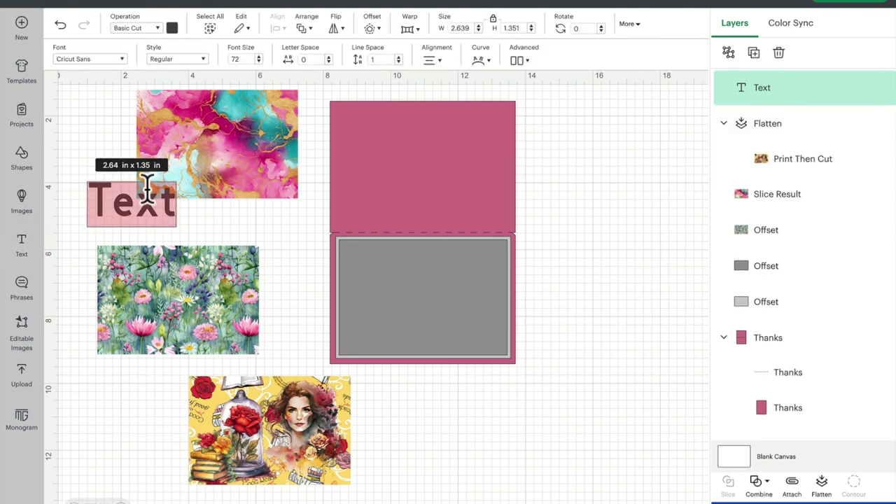
{"action": "left_click", "coordinate": [23, 201]}
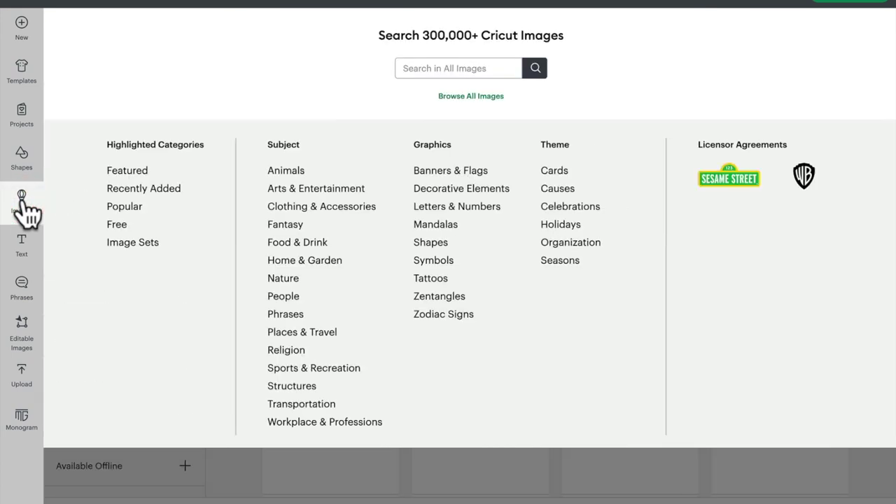
{"action": "left_click", "coordinate": [476, 96]}
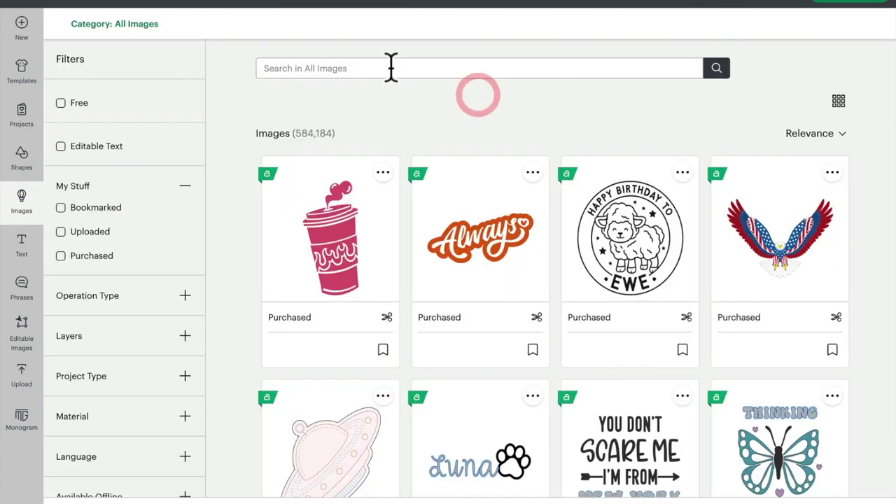
{"action": "left_click", "coordinate": [366, 66]}
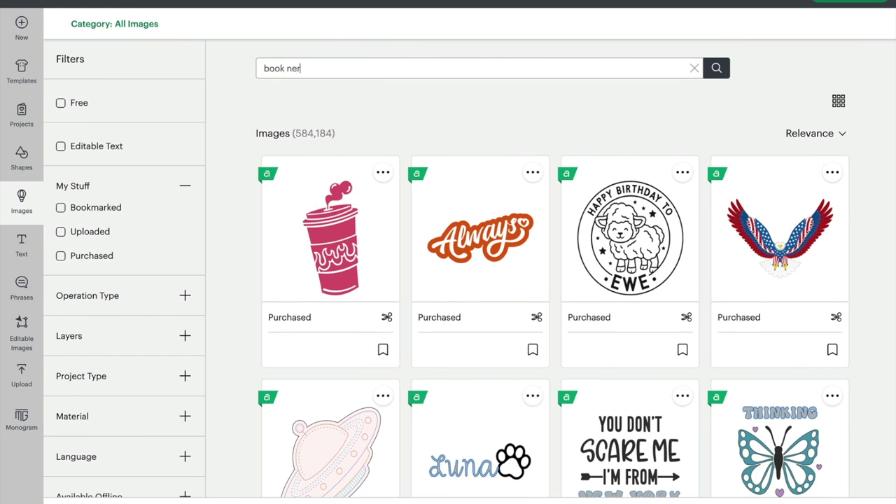
{"action": "key", "text": "Return"}
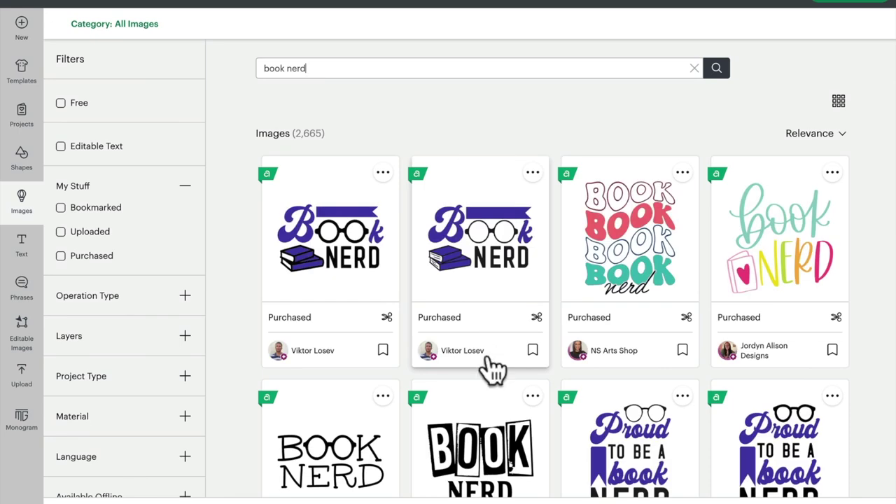
{"action": "scroll", "coordinate": [490, 366], "scroll_direction": "down", "scroll_amount": 1}
{"action": "left_click", "coordinate": [319, 354]}
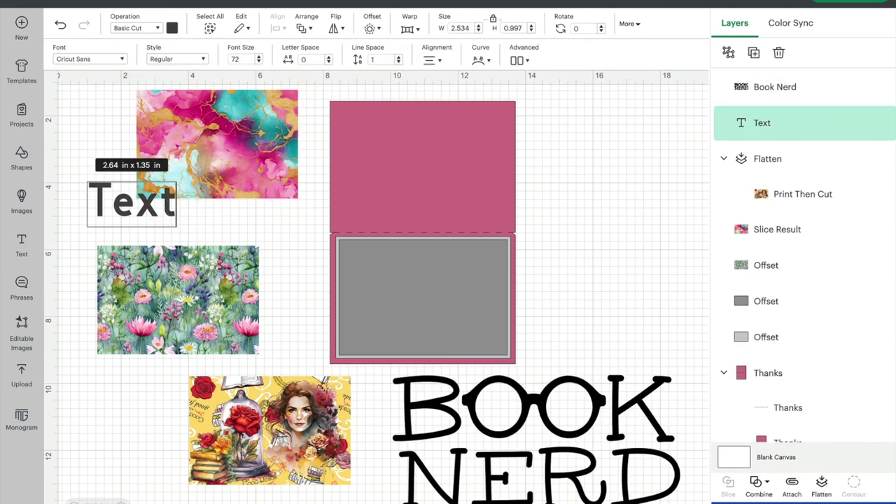
Step: Replace the placeholder text with BOOK and NERD on two lines
{"action": "key", "text": "BackSpace"}
{"action": "key", "text": "BackSpace"}
{"action": "key", "text": "BackSpace"}
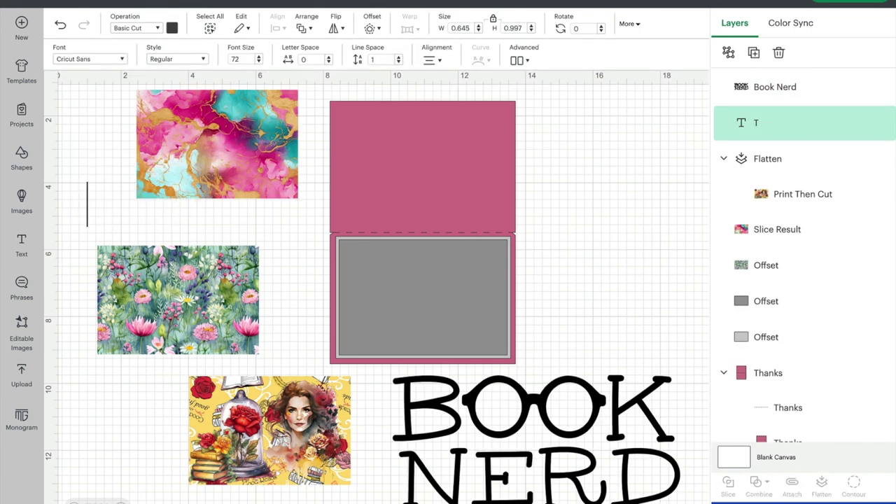
{"action": "type", "text": "BOOK"}
{"action": "key", "text": "Return"}
{"action": "type", "text": "NERD"}
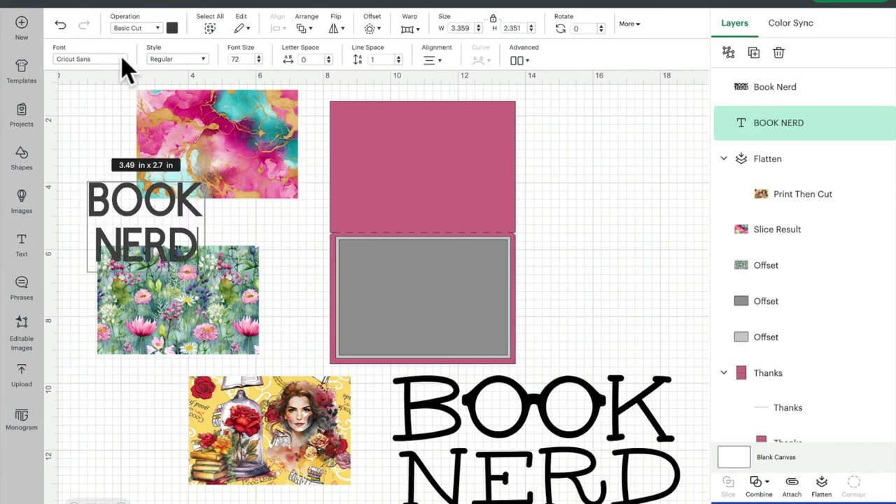
Step: Set the text to the DTC Cozy font and enlarge it to 7.57 × 4.94 in over the pink card
{"action": "left_click", "coordinate": [121, 58]}
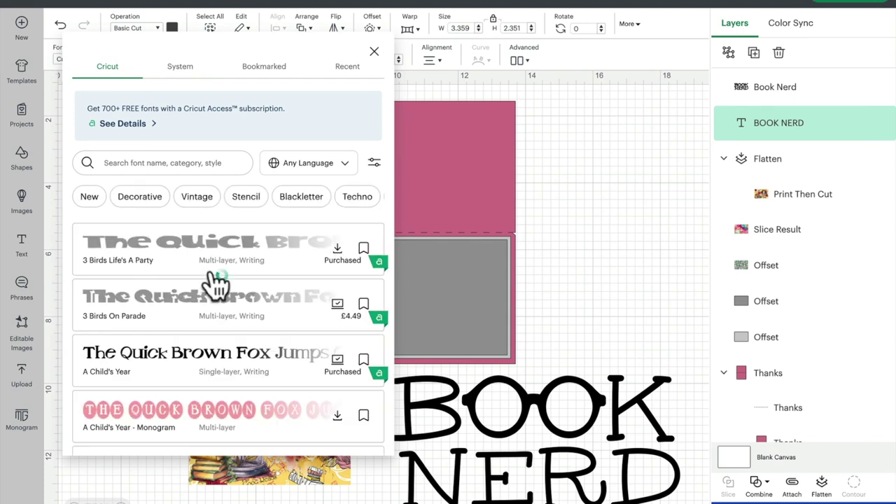
{"action": "scroll", "coordinate": [218, 319], "scroll_direction": "down", "scroll_amount": 3}
{"action": "scroll", "coordinate": [221, 320], "scroll_direction": "down", "scroll_amount": 3}
{"action": "left_click", "coordinate": [216, 280]}
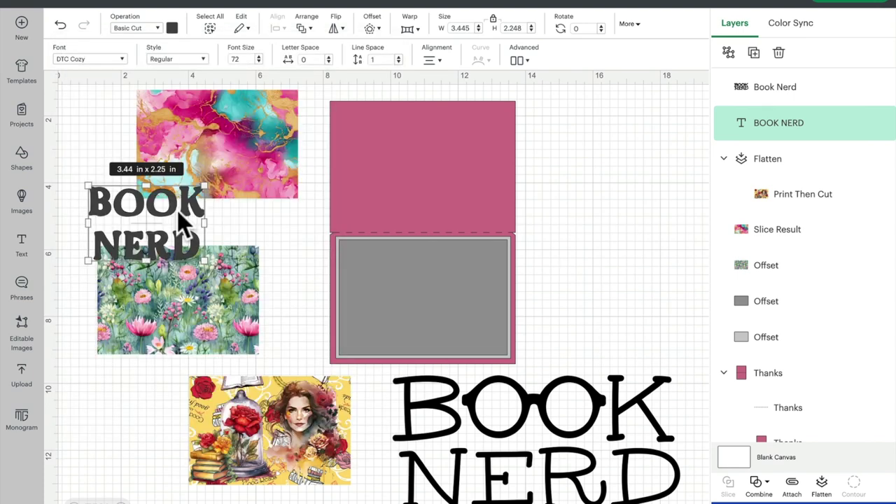
{"action": "left_click_drag", "start_coordinate": [181, 224], "coordinate": [596, 411]}
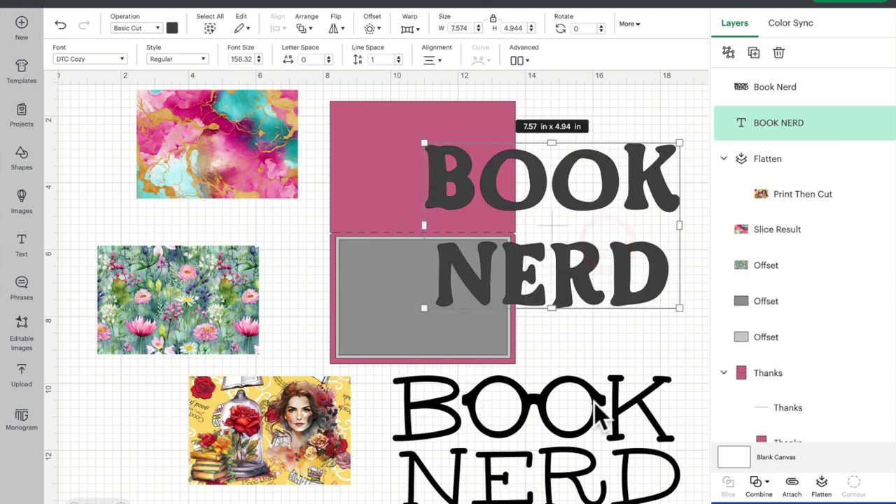
{"action": "left_click", "coordinate": [597, 411]}
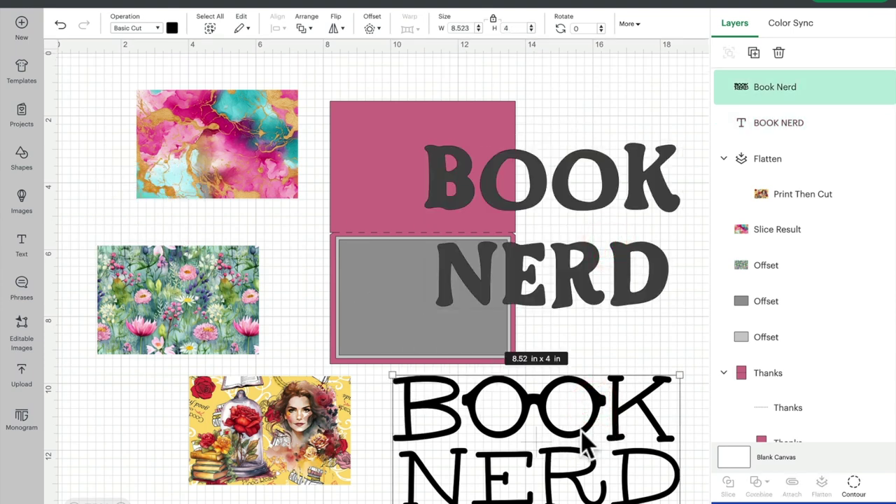
Step: Hide the B, K, D, R and E letter contours in the Book Nerd image, leaving only the glasses
{"action": "left_click", "coordinate": [856, 483]}
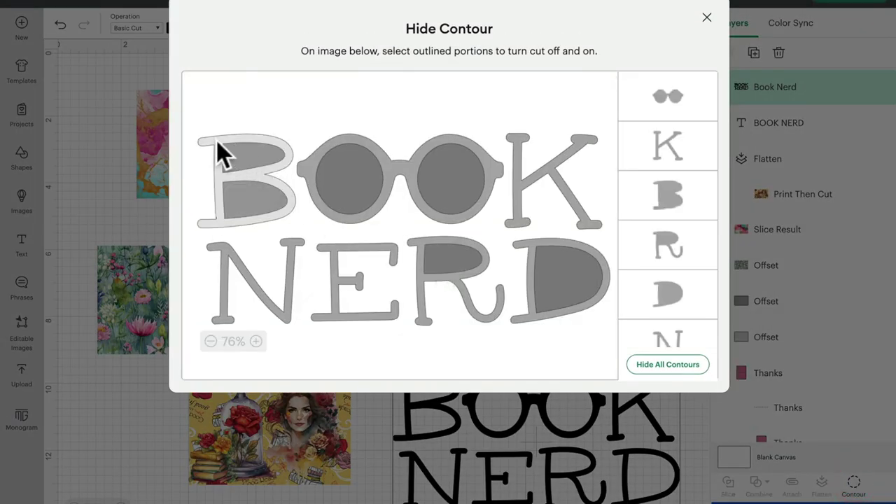
{"action": "left_click", "coordinate": [215, 143]}
{"action": "left_click", "coordinate": [234, 150]}
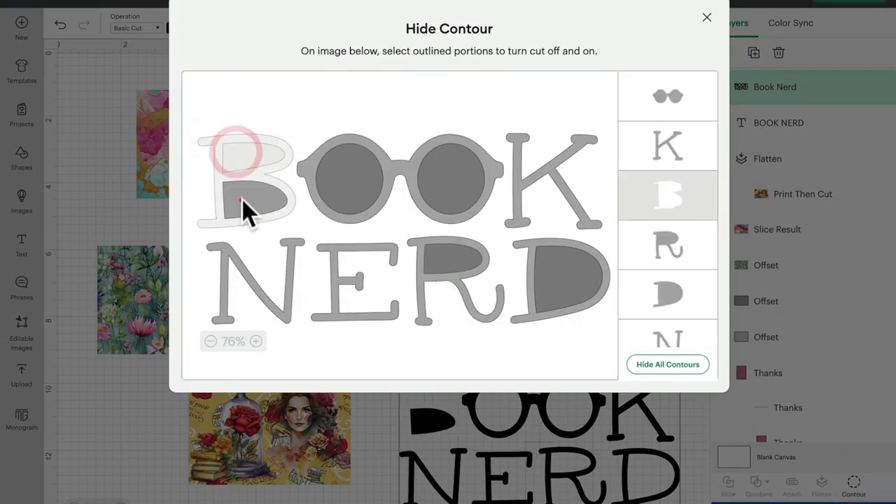
{"action": "left_click", "coordinate": [242, 199]}
{"action": "left_click", "coordinate": [560, 168]}
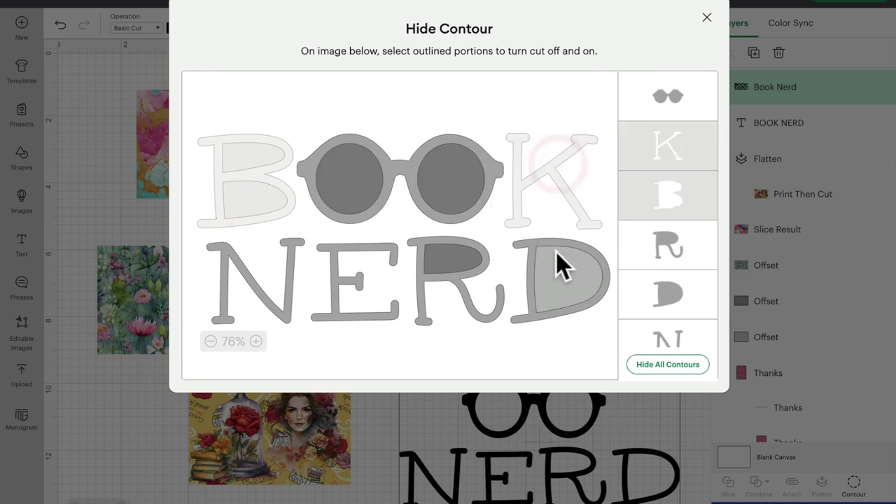
{"action": "left_click", "coordinate": [589, 247]}
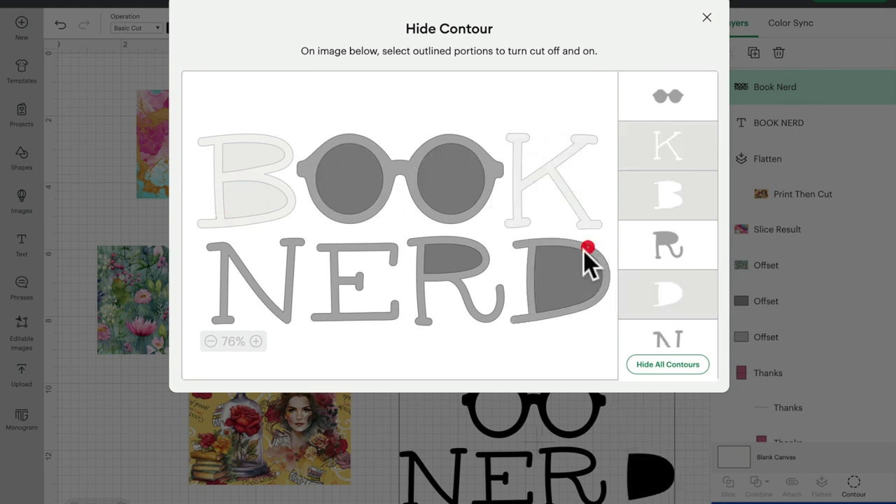
{"action": "left_click", "coordinate": [465, 292]}
{"action": "left_click", "coordinate": [440, 250]}
{"action": "left_click", "coordinate": [344, 263]}
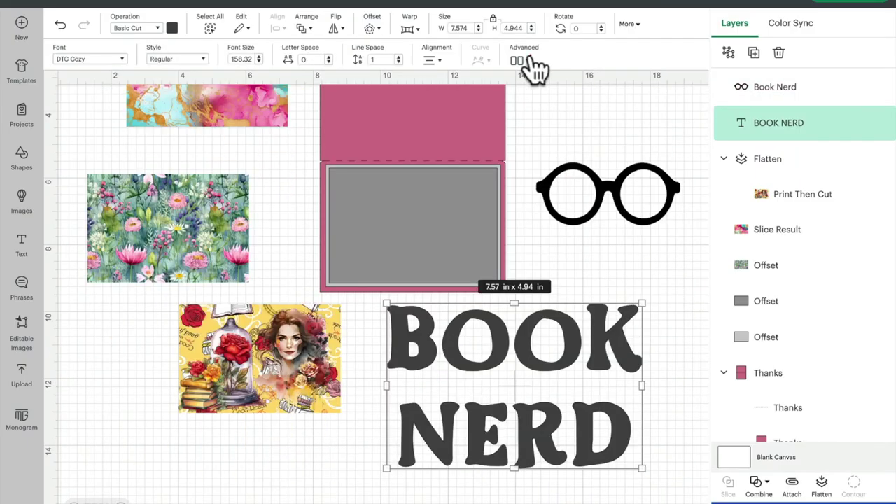
Step: Ungroup BOOK NERD into separate letters
{"action": "left_click", "coordinate": [530, 60]}
{"action": "left_click", "coordinate": [553, 84]}
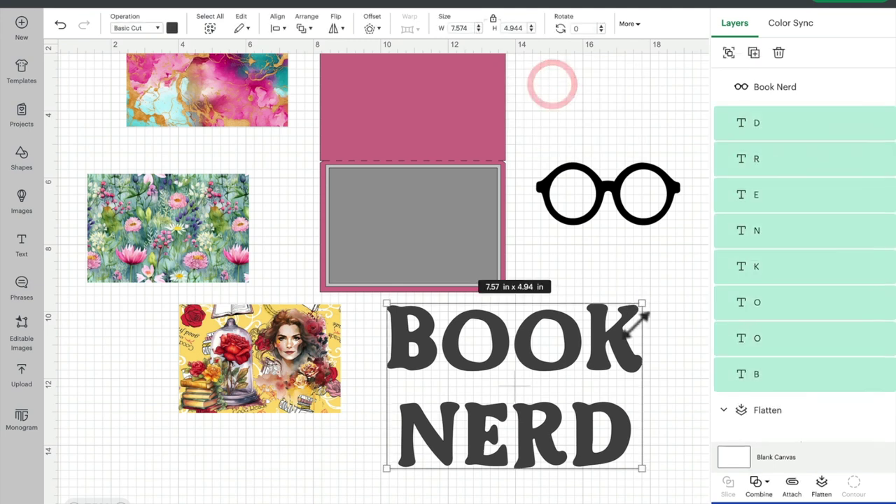
{"action": "left_click", "coordinate": [688, 360]}
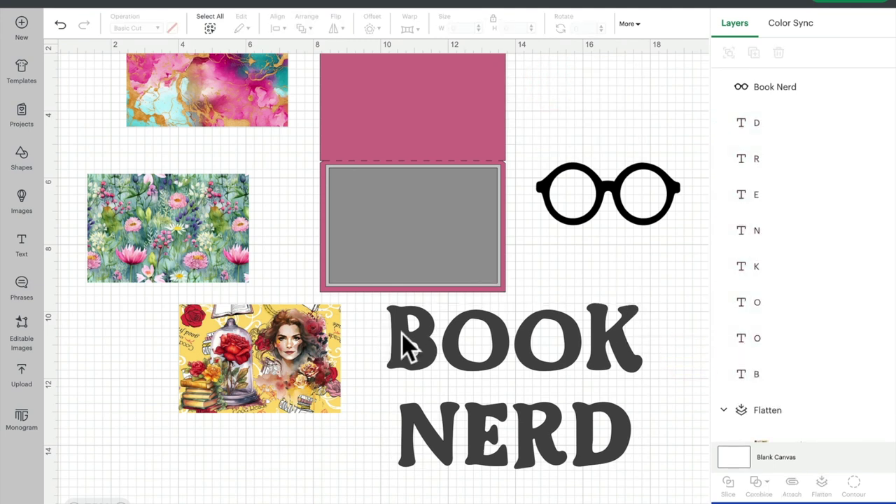
{"action": "left_click", "coordinate": [402, 333]}
{"action": "left_click", "coordinate": [685, 340]}
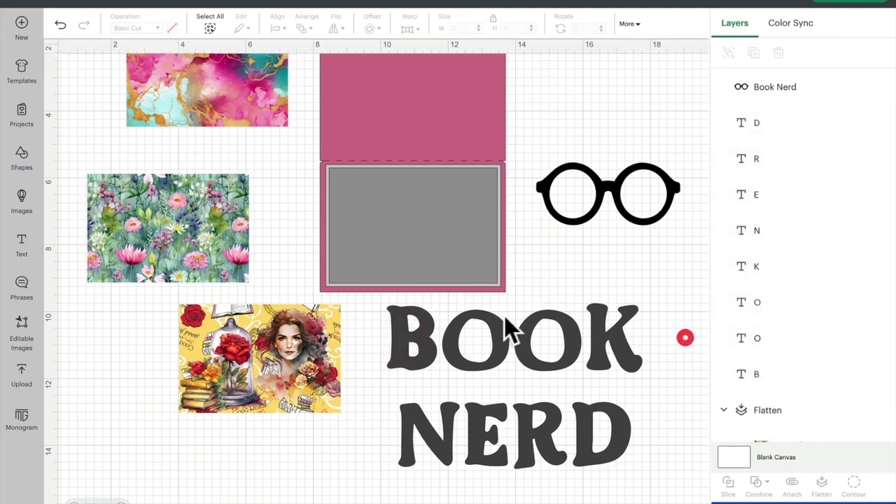
Step: Delete both O letters, put the glasses in their place, and nudge NERD up toward BOOK
{"action": "left_click", "coordinate": [469, 334]}
{"action": "left_click_drag", "start_coordinate": [470, 332], "coordinate": [540, 316]}
{"action": "key", "text": "Delete"}
{"action": "left_click_drag", "start_coordinate": [617, 201], "coordinate": [521, 346]}
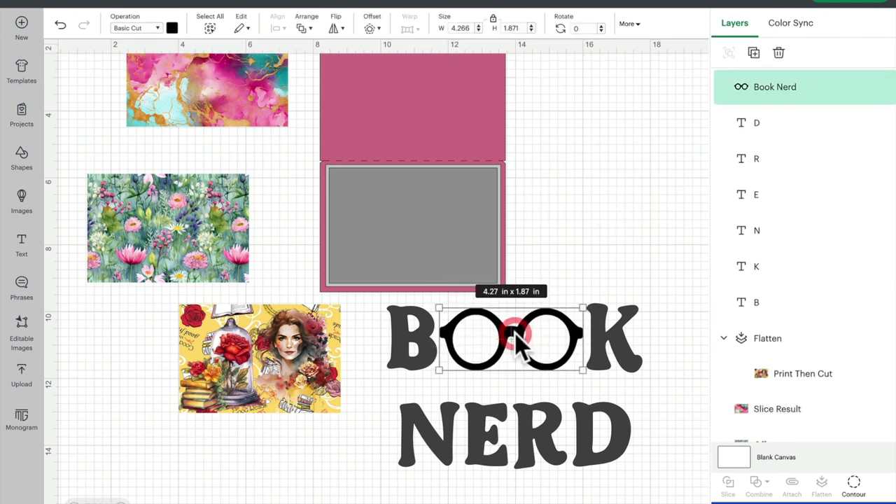
{"action": "left_click_drag", "start_coordinate": [643, 394], "coordinate": [384, 457]}
{"action": "key", "text": "Up"}
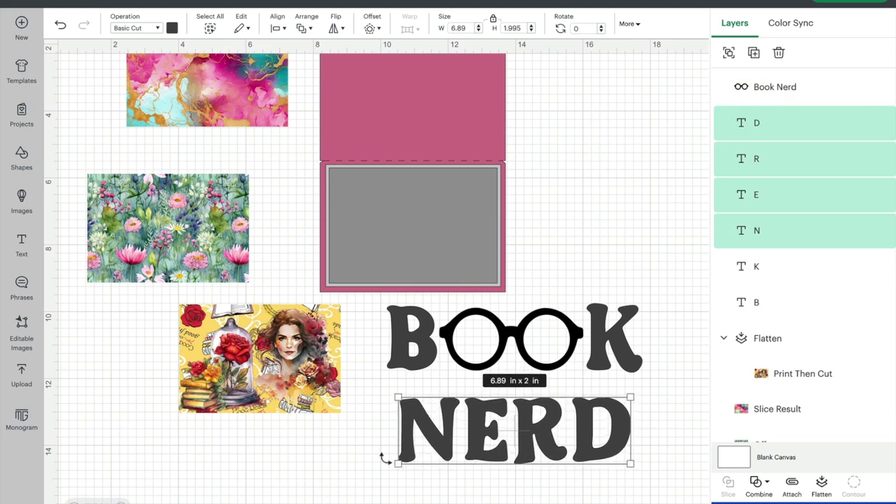
{"action": "key", "text": "Up"}
{"action": "key", "text": "Up"}
{"action": "key", "text": "Up"}
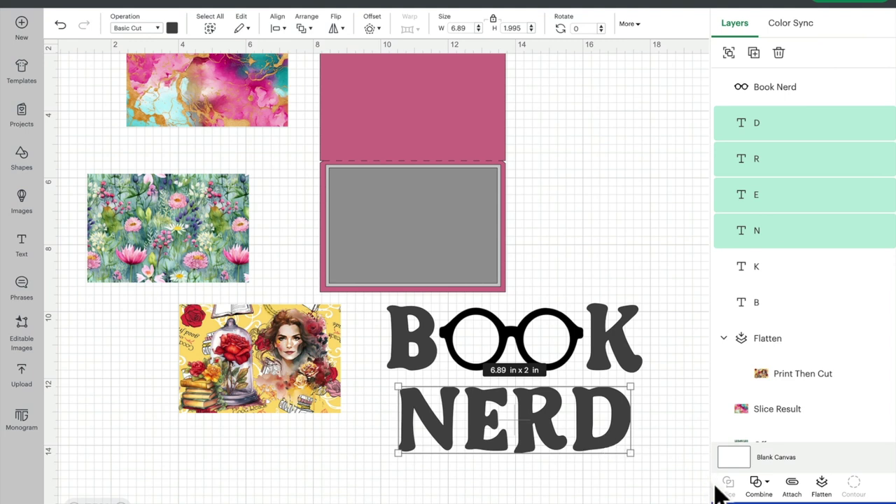
Step: Weld the NERD letters into one shape, then weld BOOK with the glasses
{"action": "left_click", "coordinate": [762, 483]}
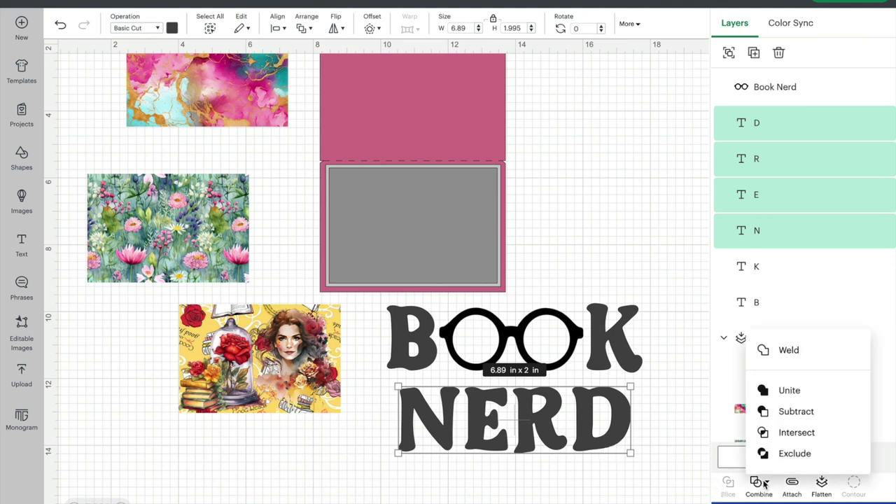
{"action": "left_click", "coordinate": [787, 353]}
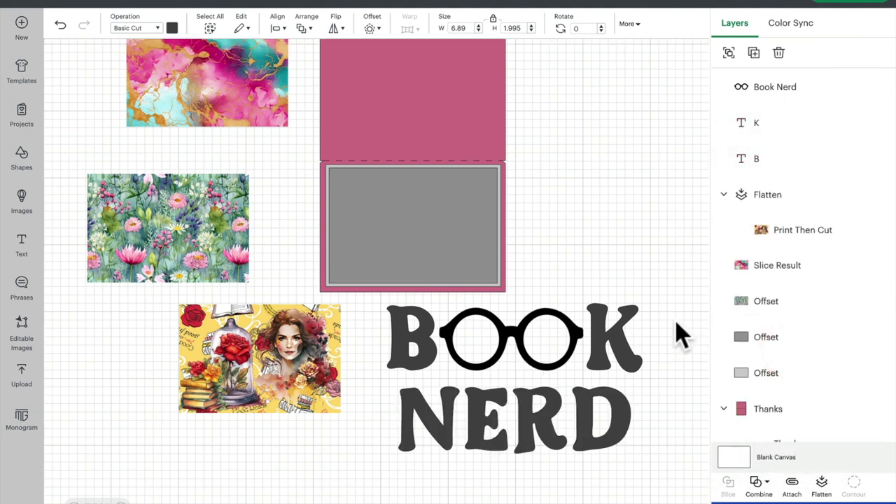
{"action": "left_click_drag", "start_coordinate": [673, 310], "coordinate": [391, 363]}
{"action": "left_click", "coordinate": [757, 481]}
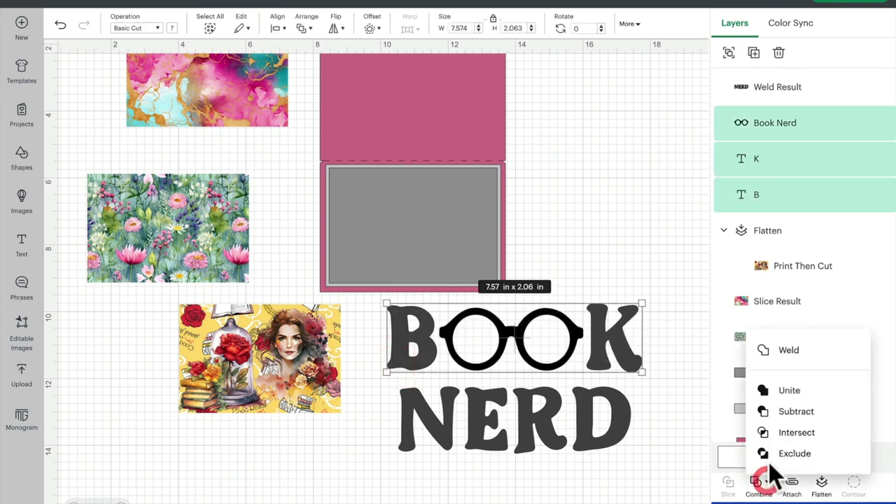
{"action": "left_click", "coordinate": [789, 352]}
Step: Centre BOOK and NERD horizontally, weld them together, and resize the title to 4.09 × 2.42 in
{"action": "left_click_drag", "start_coordinate": [670, 311], "coordinate": [400, 458]}
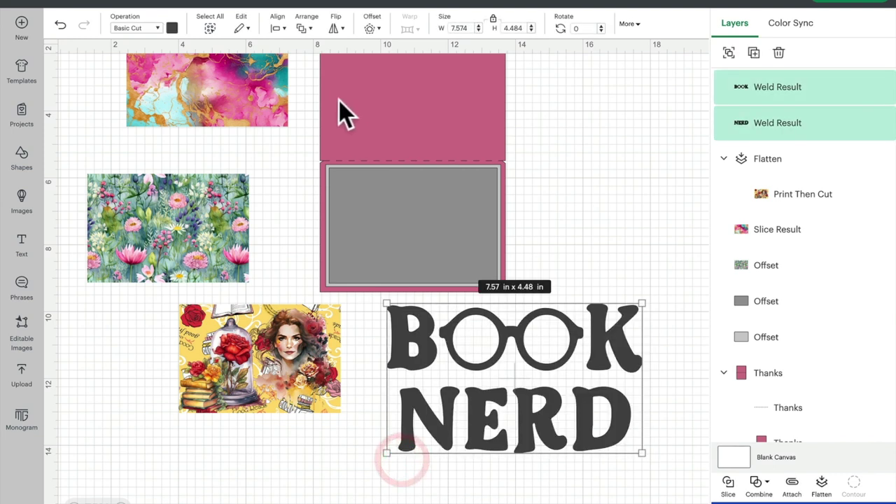
{"action": "left_click", "coordinate": [278, 28]}
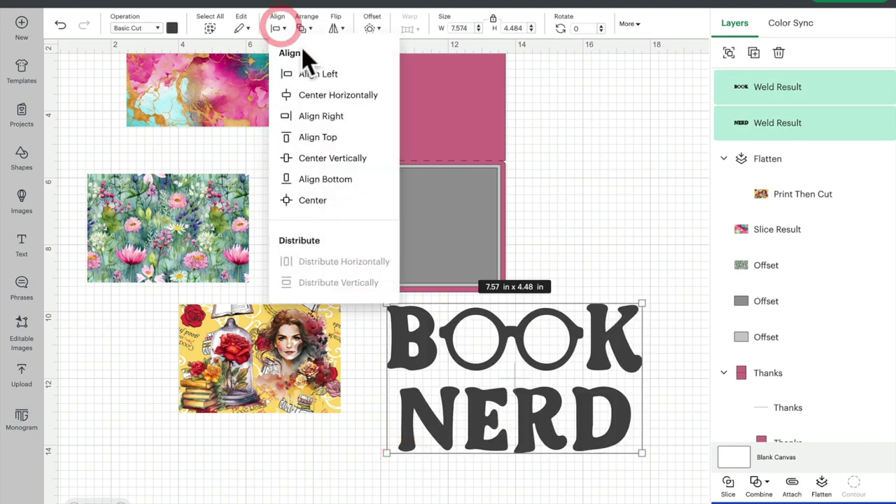
{"action": "left_click", "coordinate": [329, 96]}
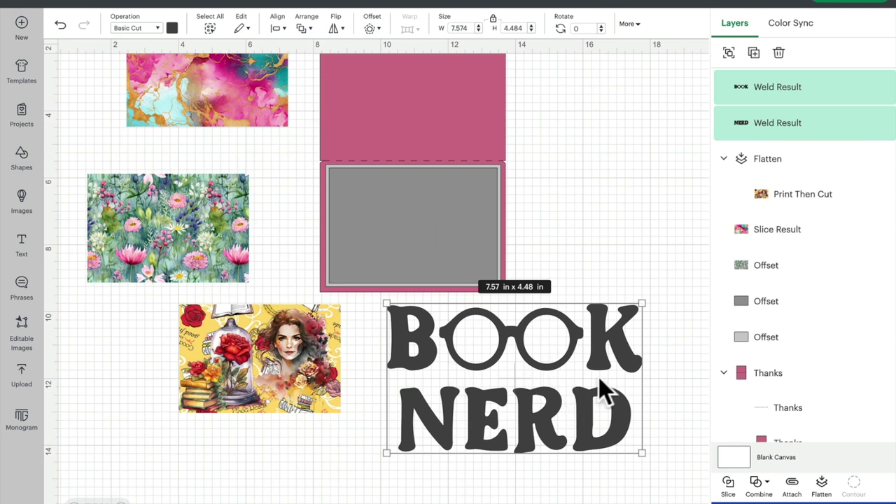
{"action": "left_click", "coordinate": [758, 483]}
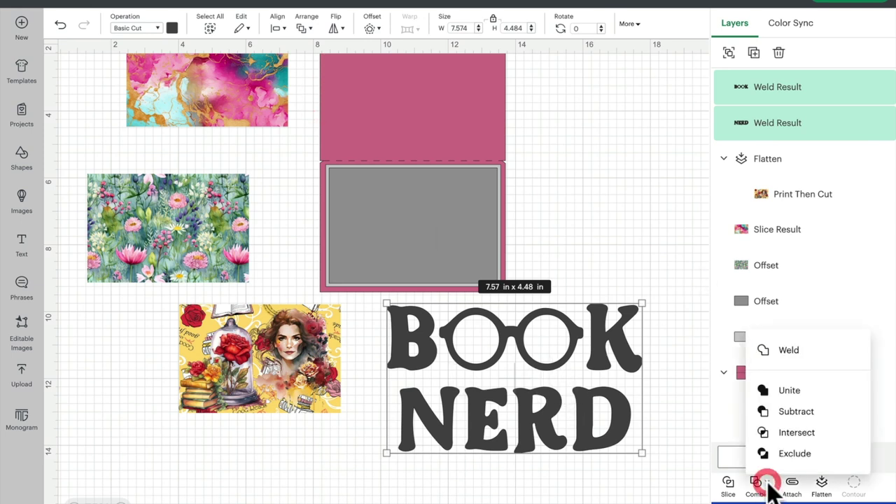
{"action": "left_click", "coordinate": [789, 350]}
{"action": "left_click", "coordinate": [630, 432]}
{"action": "left_click_drag", "start_coordinate": [641, 450], "coordinate": [305, 372]}
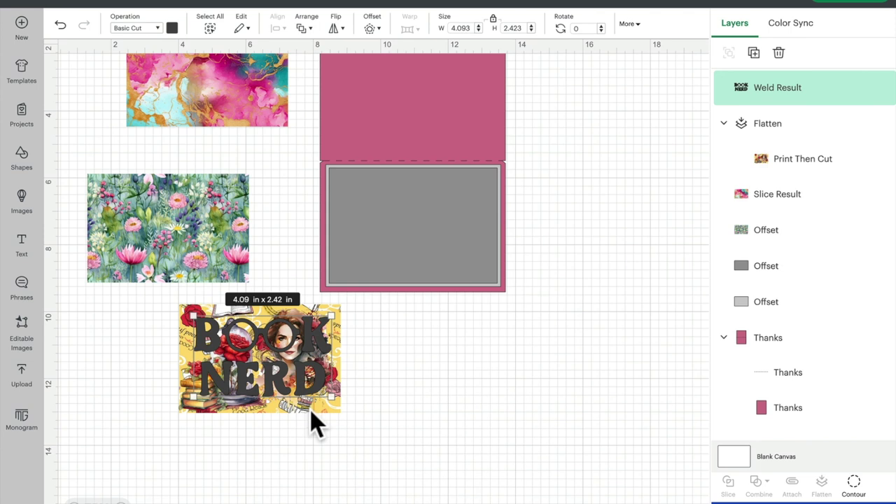
Step: Move the yellow image and drop the BOOK NERD title onto it
{"action": "left_click_drag", "start_coordinate": [311, 411], "coordinate": [401, 435]}
{"action": "left_click_drag", "start_coordinate": [508, 442], "coordinate": [510, 440]}
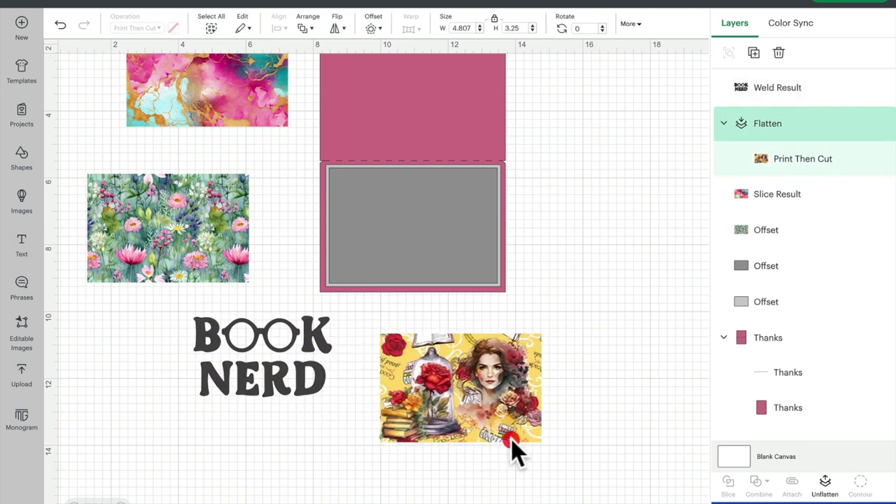
{"action": "left_click_drag", "start_coordinate": [300, 381], "coordinate": [500, 411]}
{"action": "left_click_drag", "start_coordinate": [609, 350], "coordinate": [393, 442]}
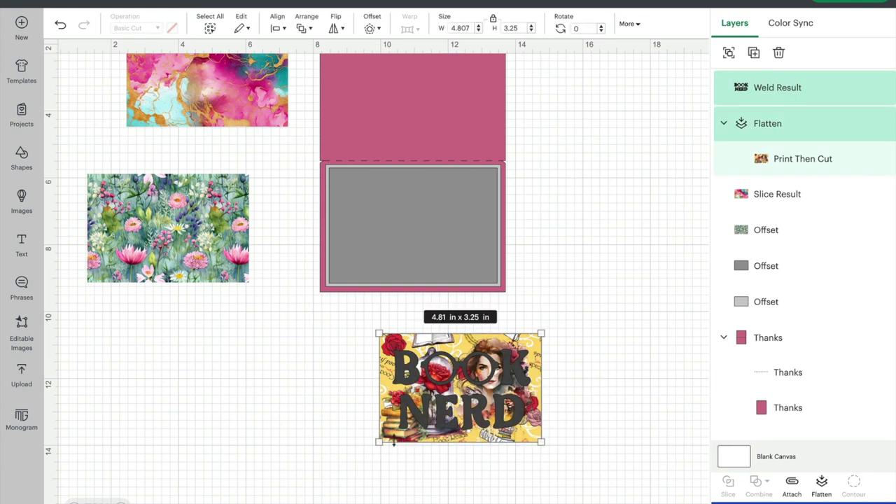
{"action": "left_click", "coordinate": [576, 371]}
Step: Shift the floral and marble panels, try the title on the floral panel, then return it to the yellow image
{"action": "left_click_drag", "start_coordinate": [162, 185], "coordinate": [190, 218]}
{"action": "left_click_drag", "start_coordinate": [224, 96], "coordinate": [220, 141]}
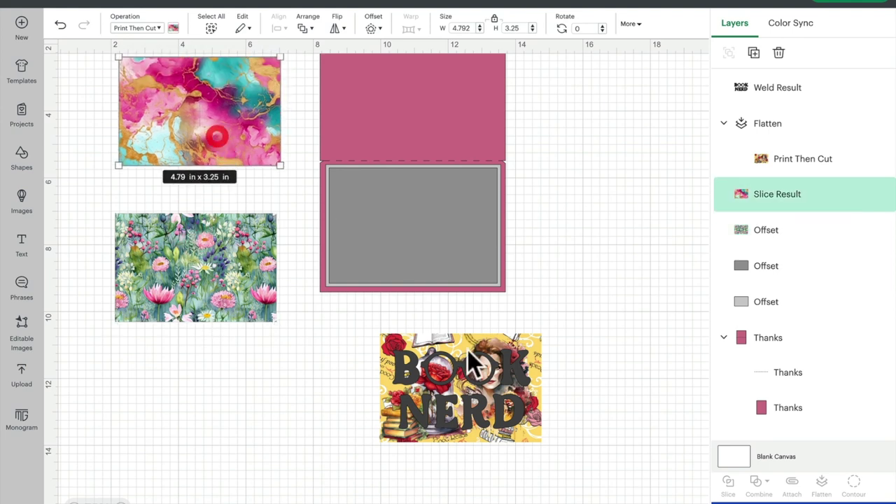
{"action": "left_click_drag", "start_coordinate": [480, 380], "coordinate": [215, 252]}
{"action": "left_click_drag", "start_coordinate": [161, 352], "coordinate": [231, 240]}
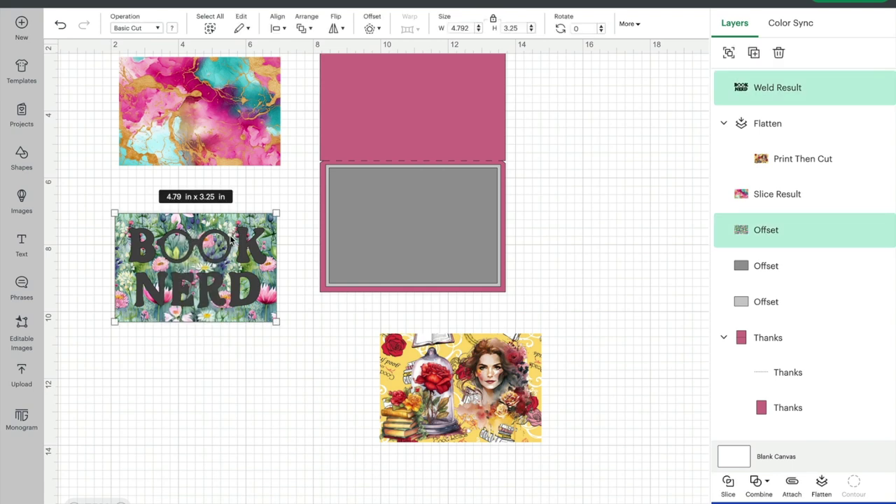
{"action": "left_click", "coordinate": [226, 378]}
{"action": "left_click", "coordinate": [244, 248]}
{"action": "left_click_drag", "start_coordinate": [244, 247], "coordinate": [254, 320]}
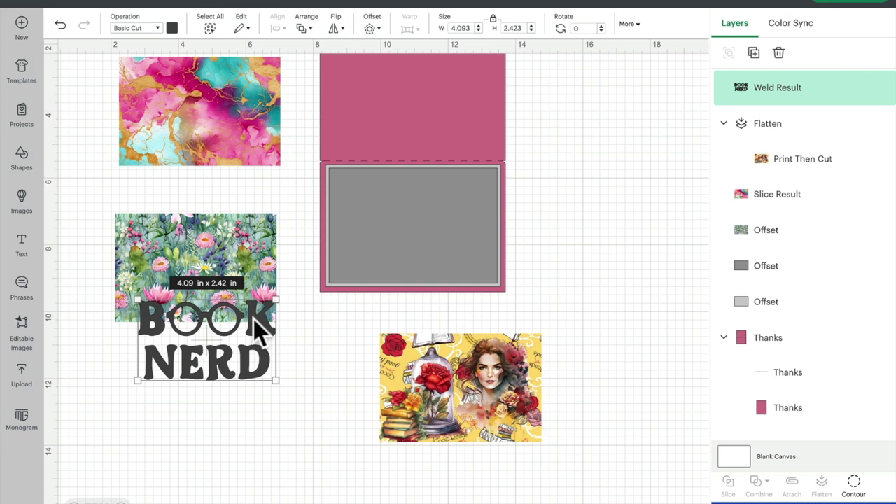
{"action": "left_click_drag", "start_coordinate": [263, 320], "coordinate": [251, 251]}
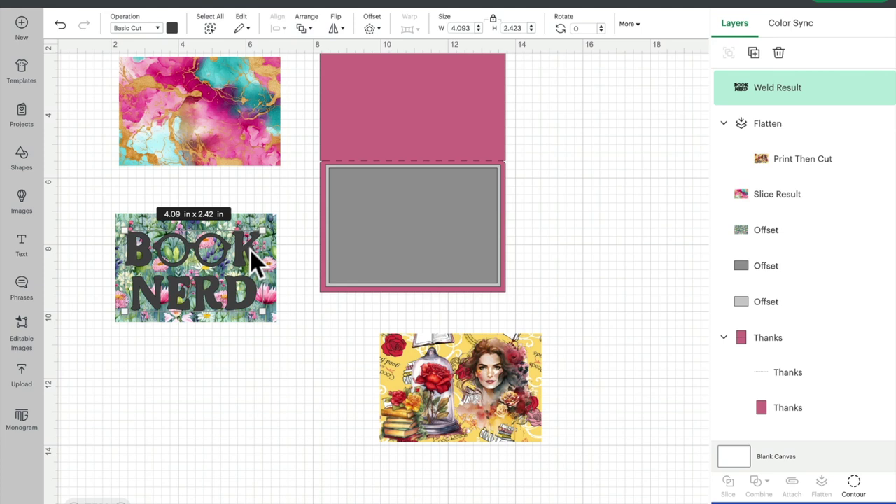
{"action": "left_click_drag", "start_coordinate": [250, 250], "coordinate": [249, 248]}
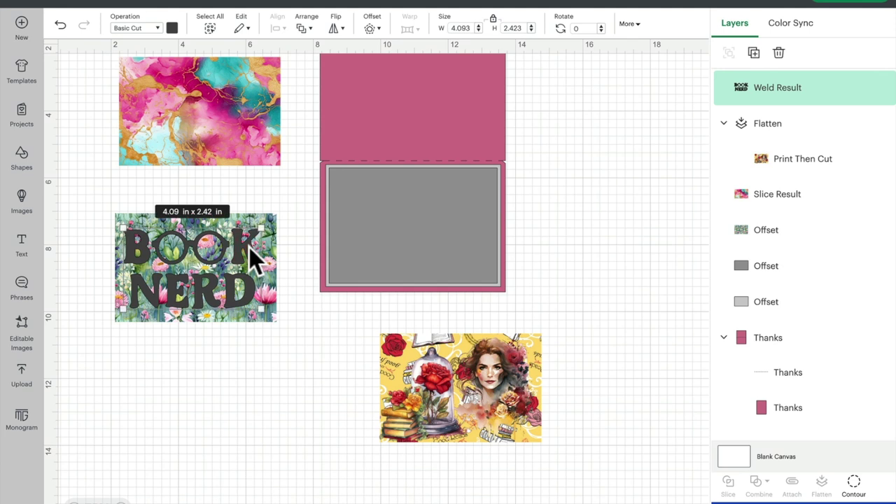
{"action": "left_click_drag", "start_coordinate": [250, 247], "coordinate": [516, 367]}
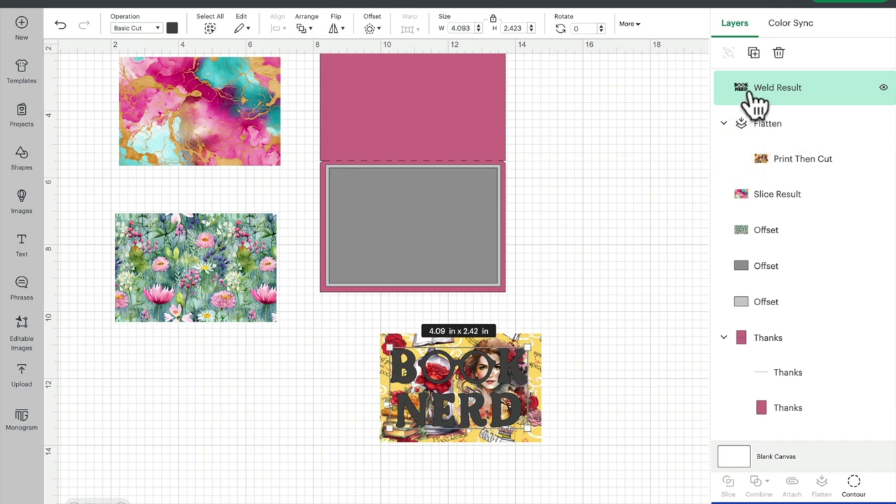
Step: Centre the BOOK NERD title on the yellow panel and attach them as one 4.81 × 3.25 in group
{"action": "left_click_drag", "start_coordinate": [569, 468], "coordinate": [356, 328]}
{"action": "left_click", "coordinate": [275, 23]}
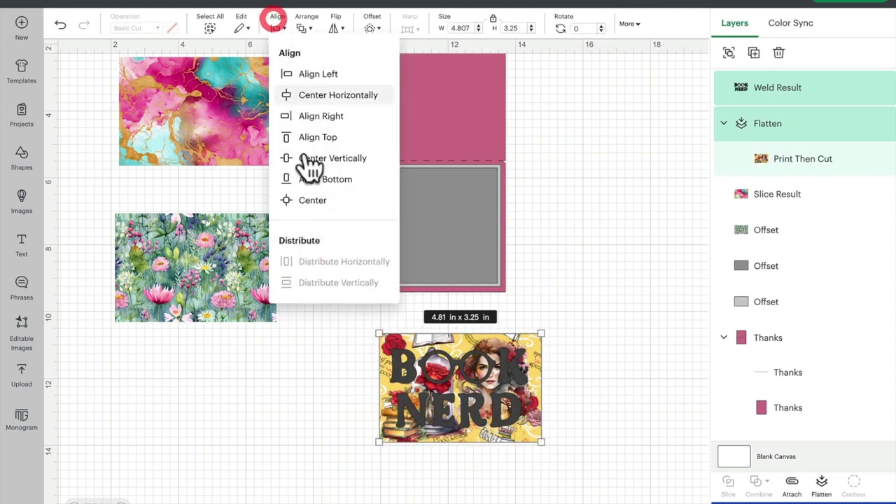
{"action": "left_click", "coordinate": [310, 201]}
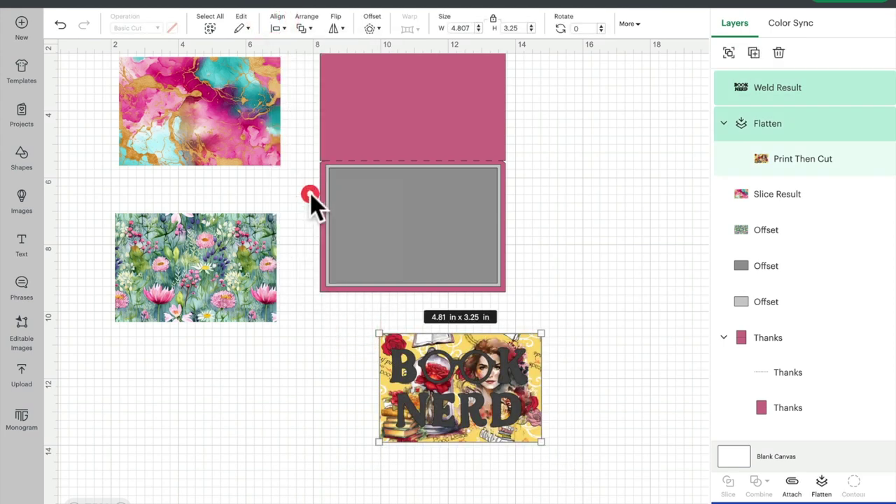
{"action": "left_click", "coordinate": [793, 483]}
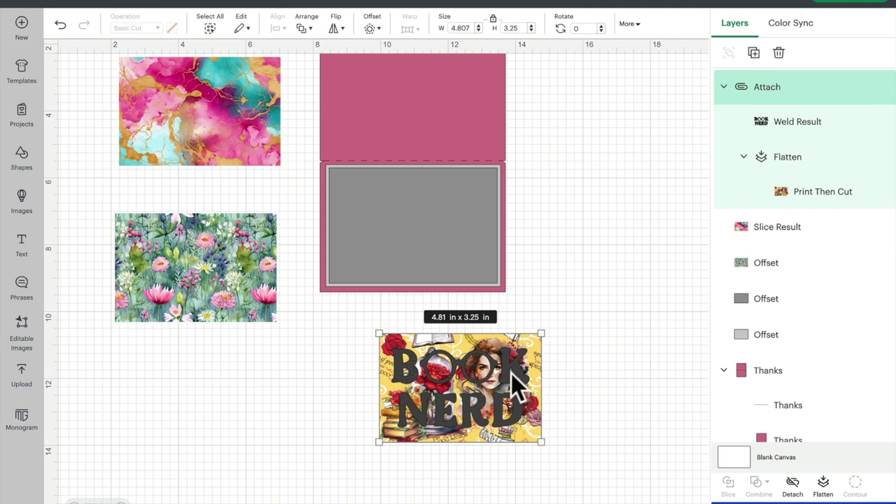
Step: Duplicate the attached title panel, detach the copy, and set its yellow image inside the grey card frame
{"action": "left_click", "coordinate": [753, 52]}
{"action": "left_click_drag", "start_coordinate": [177, 101], "coordinate": [267, 394]}
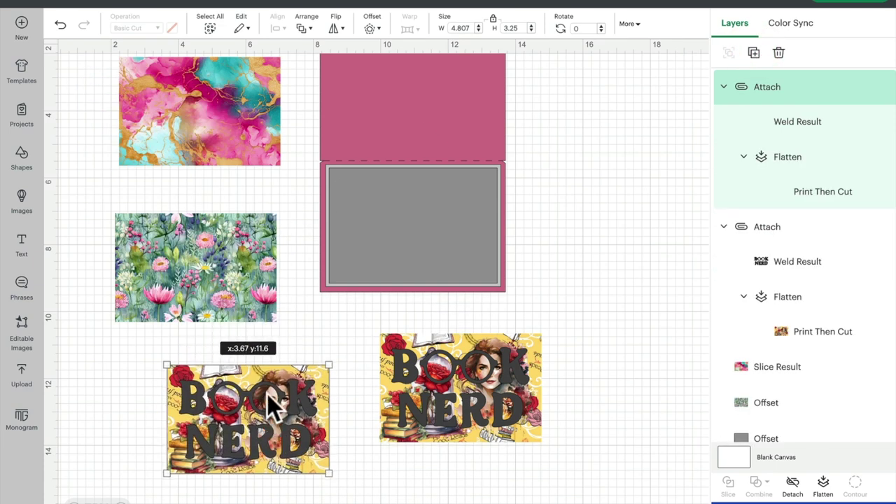
{"action": "left_click", "coordinate": [793, 483]}
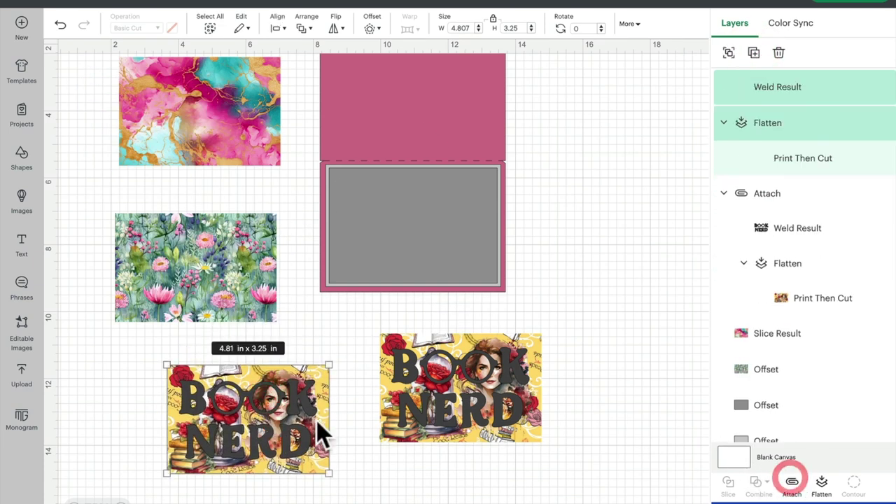
{"action": "left_click_drag", "start_coordinate": [272, 408], "coordinate": [288, 390]}
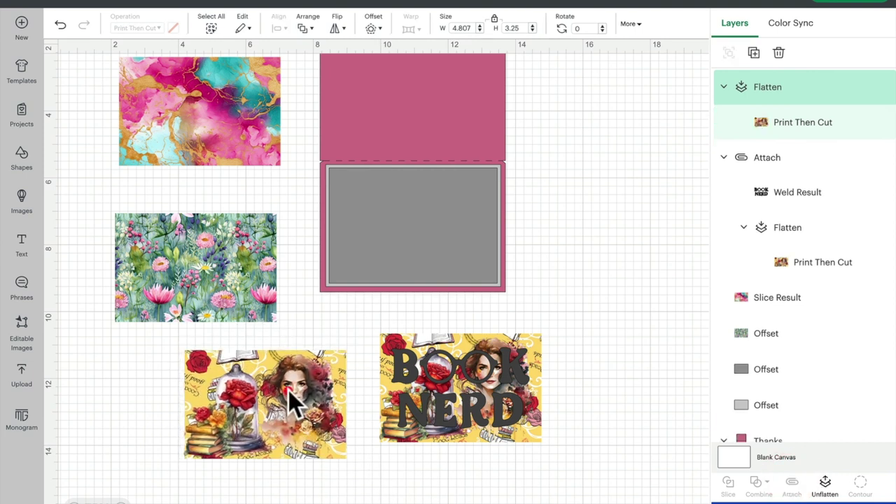
{"action": "left_click_drag", "start_coordinate": [515, 382], "coordinate": [547, 383]}
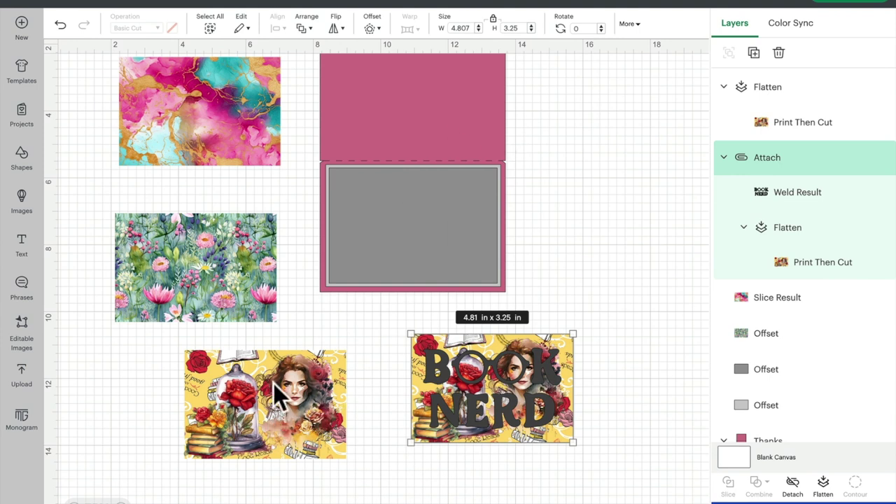
{"action": "left_click_drag", "start_coordinate": [274, 396], "coordinate": [422, 216]}
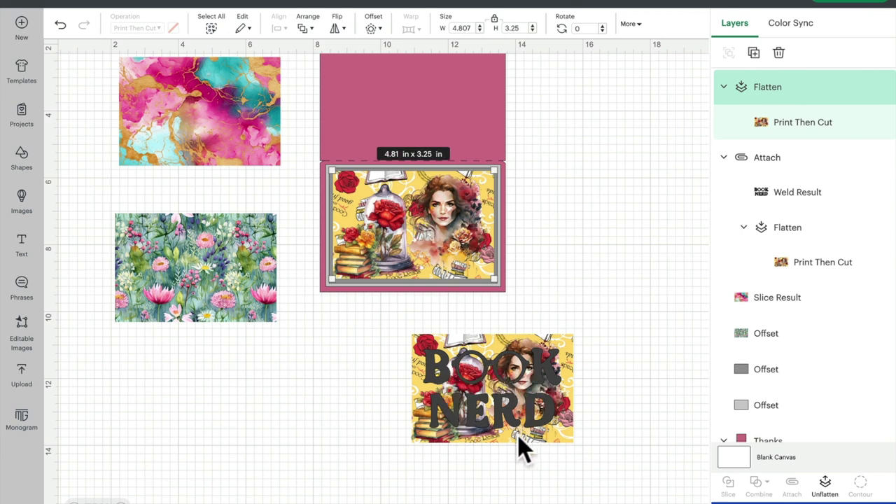
Step: Bring the BOOK NERD panel to the front and position it just below the card front
{"action": "left_click_drag", "start_coordinate": [562, 436], "coordinate": [487, 421]}
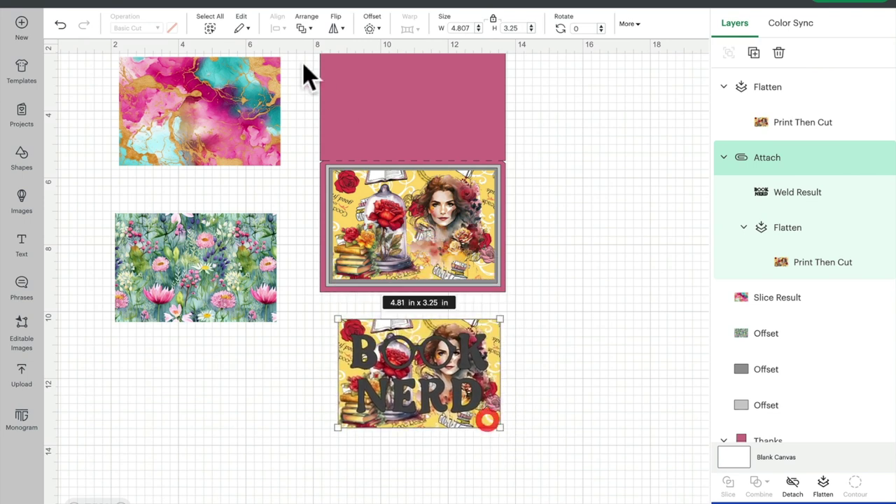
{"action": "left_click", "coordinate": [302, 28]}
{"action": "left_click", "coordinate": [336, 54]}
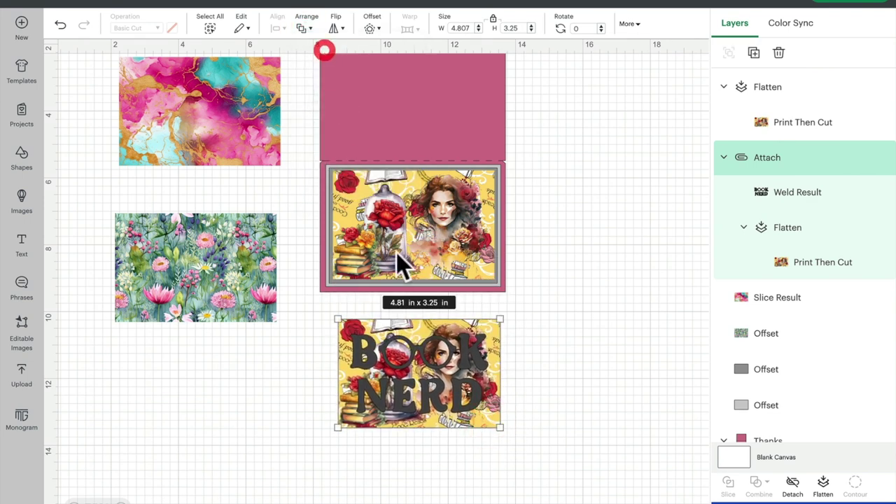
{"action": "left_click_drag", "start_coordinate": [432, 398], "coordinate": [427, 249]}
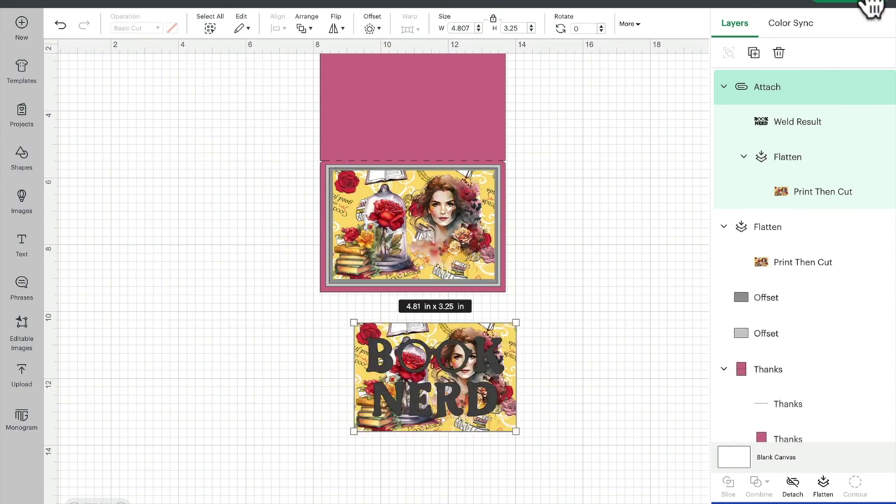
{"action": "left_click", "coordinate": [871, 8]}
{"action": "left_click", "coordinate": [406, 110]}
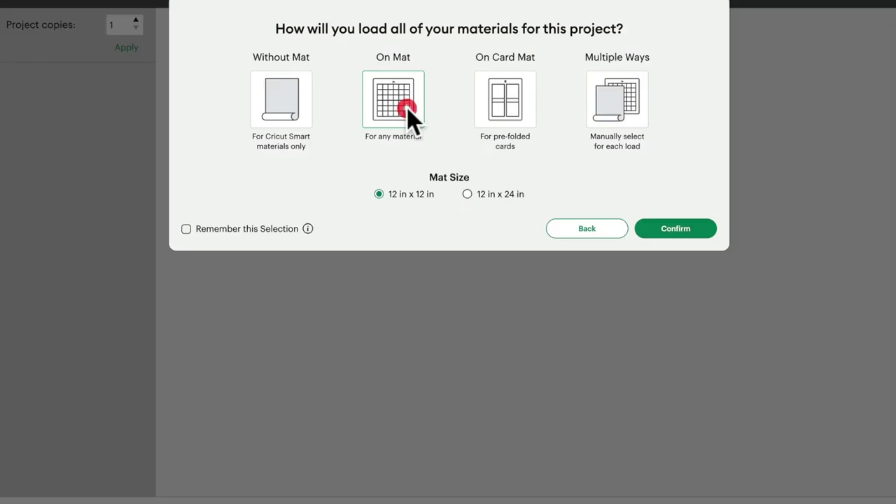
{"action": "left_click", "coordinate": [687, 231]}
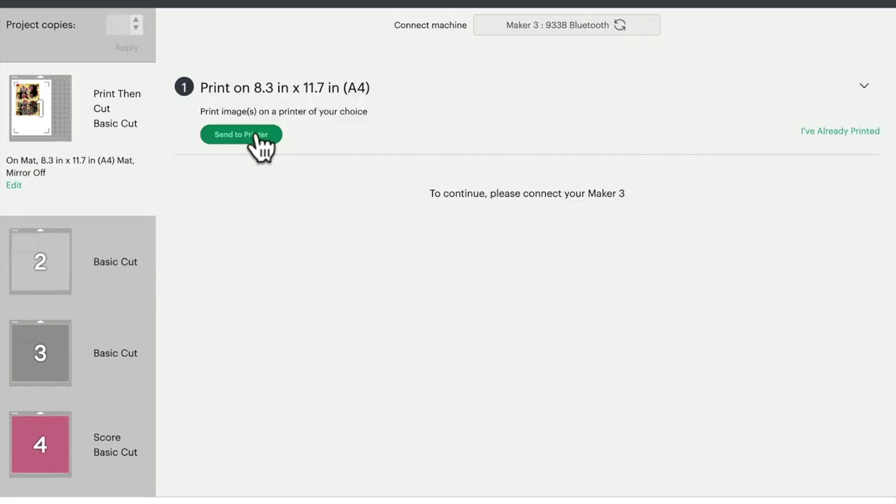
{"action": "left_click", "coordinate": [256, 134]}
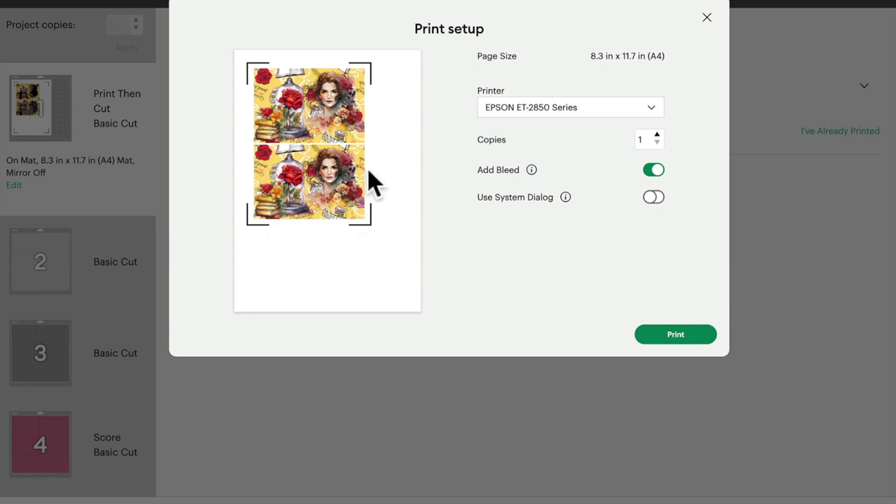
{"action": "left_click", "coordinate": [651, 169]}
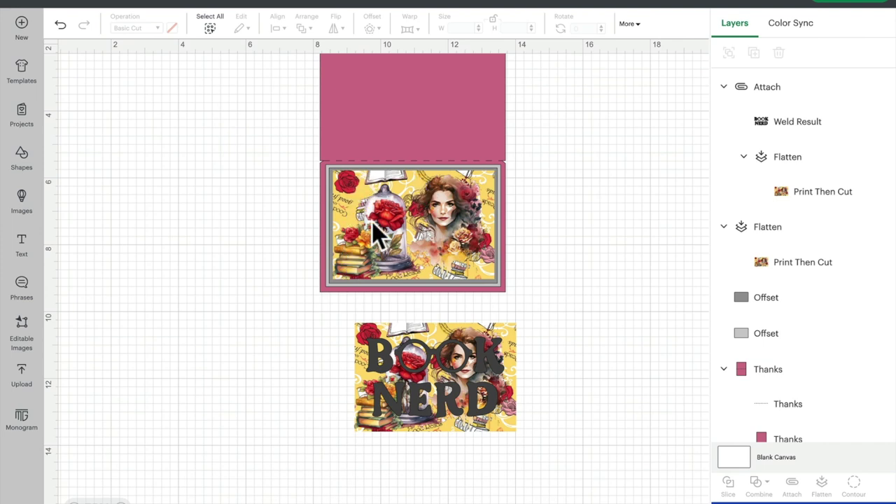
Step: Nudge the BOOK NERD panel slightly up and right, then open the main hamburger menu
{"action": "left_click_drag", "start_coordinate": [484, 363], "coordinate": [492, 357]}
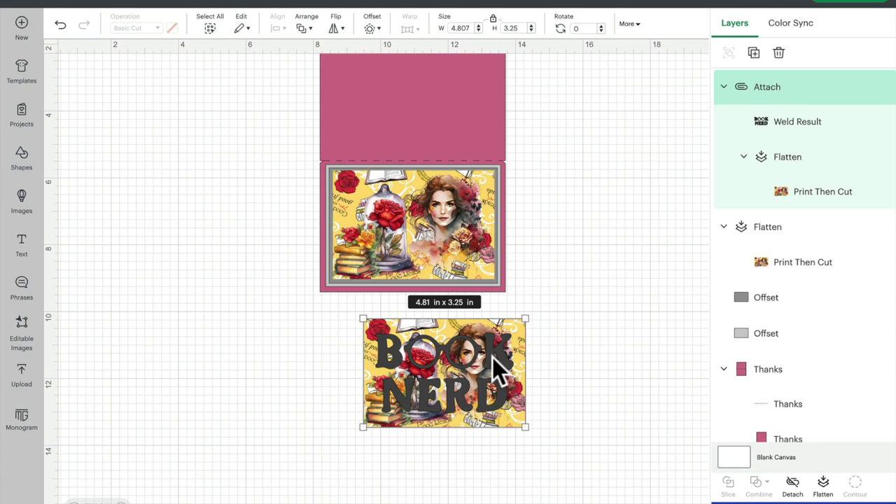
{"action": "left_click", "coordinate": [29, 7]}
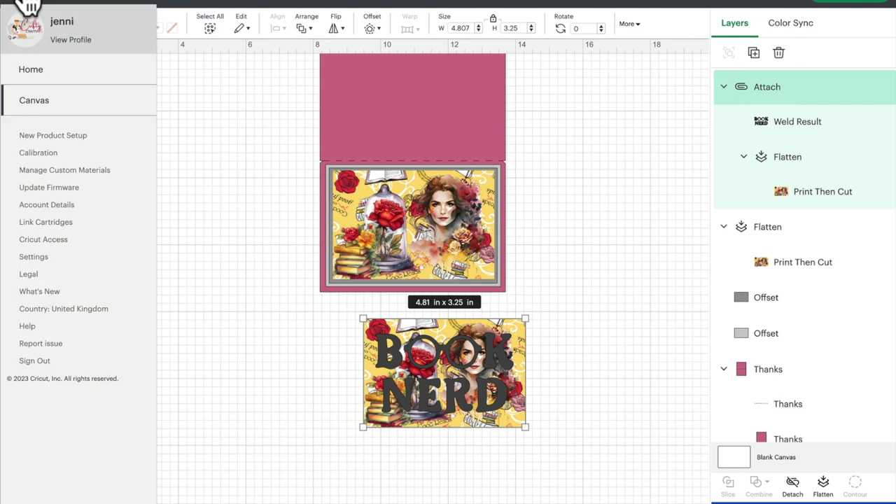
Step: From the Cricut home page, search for the community designer's name
{"action": "left_click", "coordinate": [31, 70]}
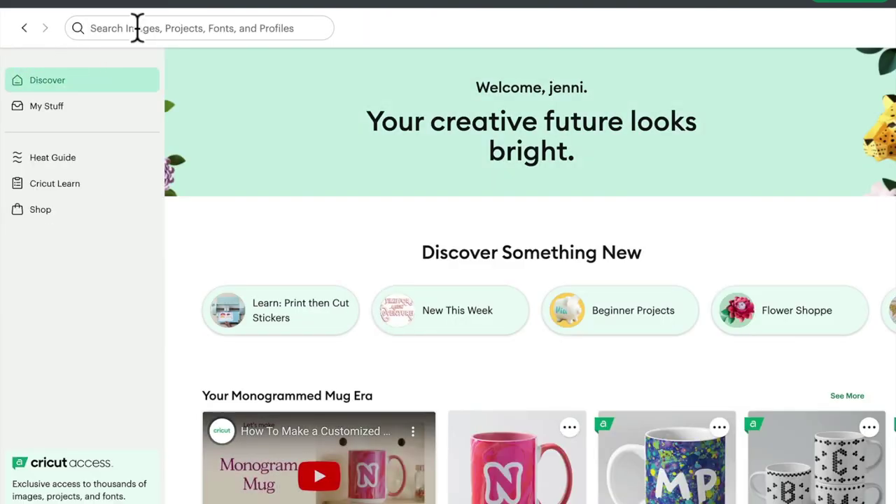
{"action": "left_click", "coordinate": [137, 28]}
{"action": "type", "text": "LOUISE WEST"}
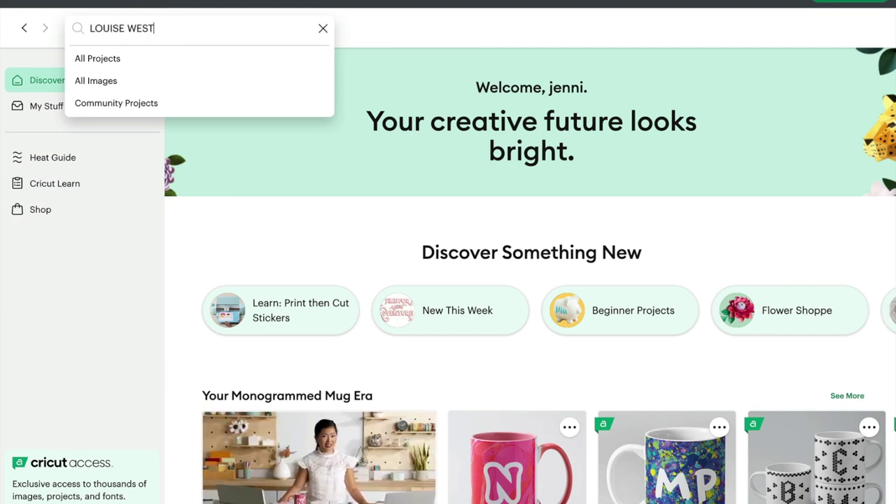
{"action": "type", "text": "COTT"}
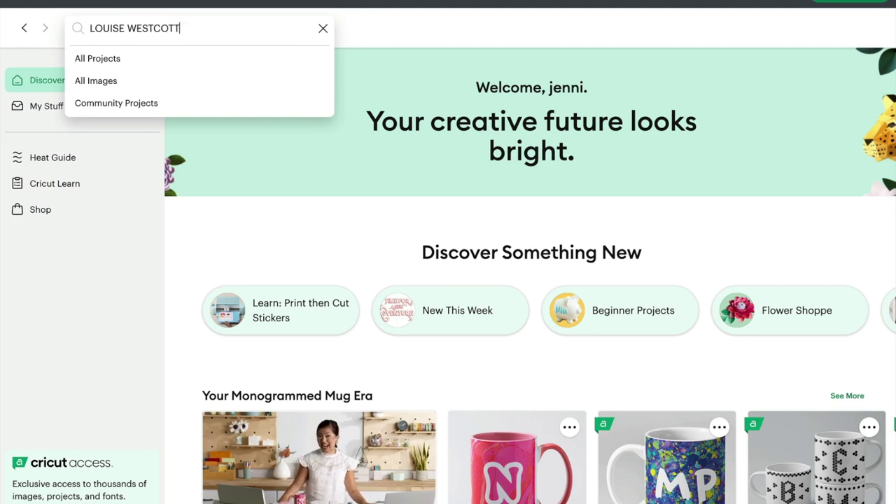
{"action": "key", "text": "Return"}
{"action": "scroll", "coordinate": [356, 336], "scroll_direction": "down", "scroll_amount": 5}
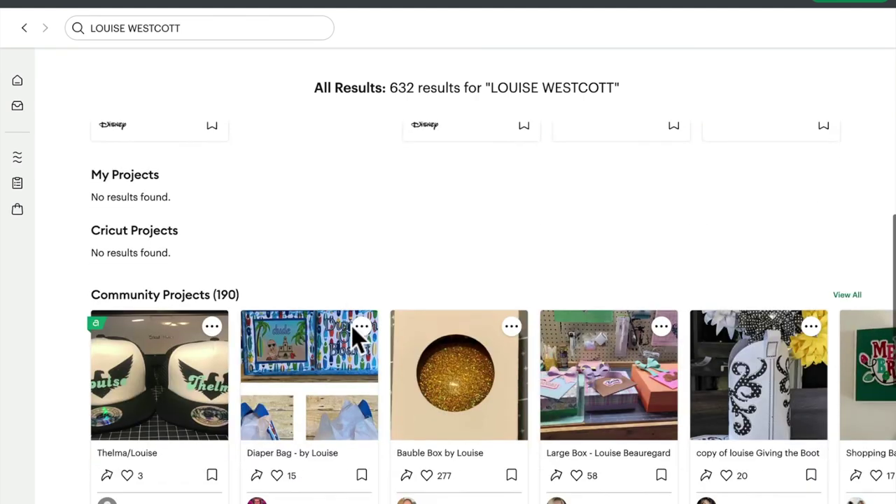
{"action": "scroll", "coordinate": [353, 336], "scroll_direction": "down", "scroll_amount": 4}
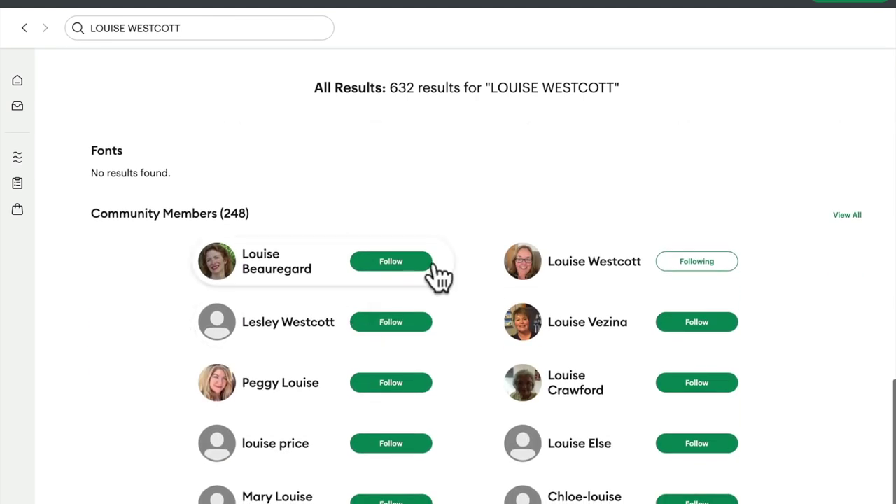
Step: Open the designer's profile and load her Eclipse Card Template onto the canvas
{"action": "left_click", "coordinate": [573, 262]}
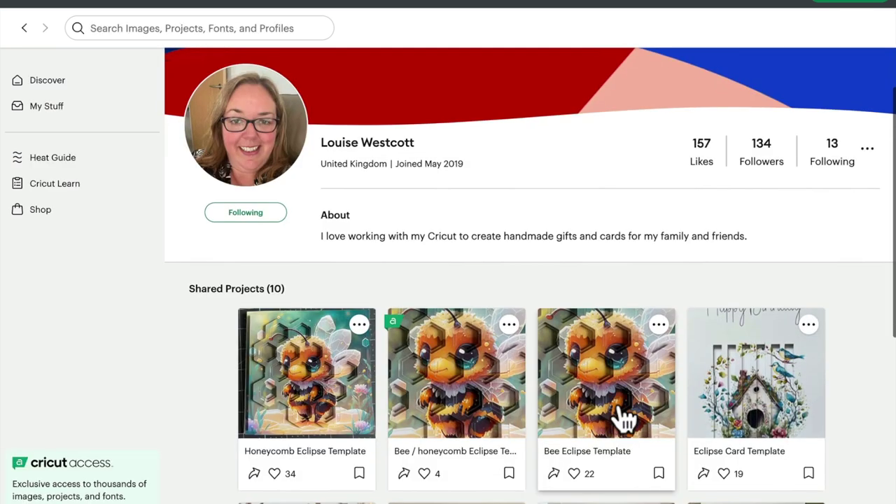
{"action": "scroll", "coordinate": [625, 417], "scroll_direction": "down", "scroll_amount": 2}
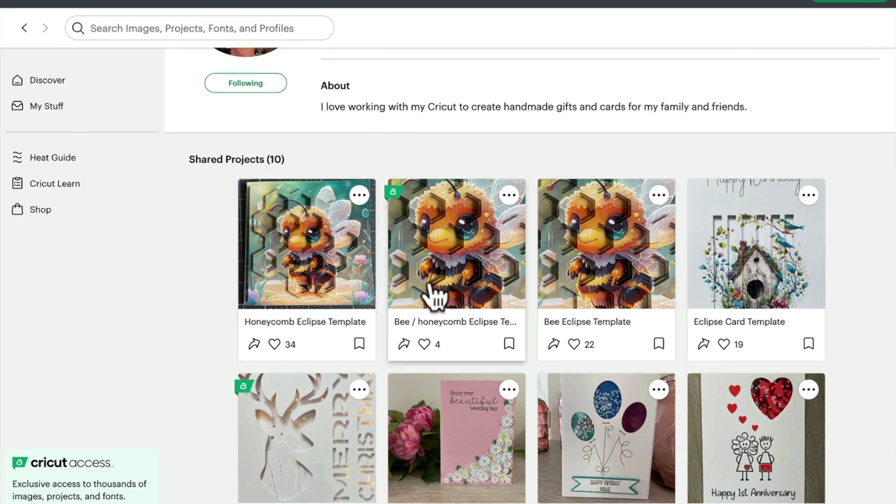
{"action": "left_click", "coordinate": [757, 242]}
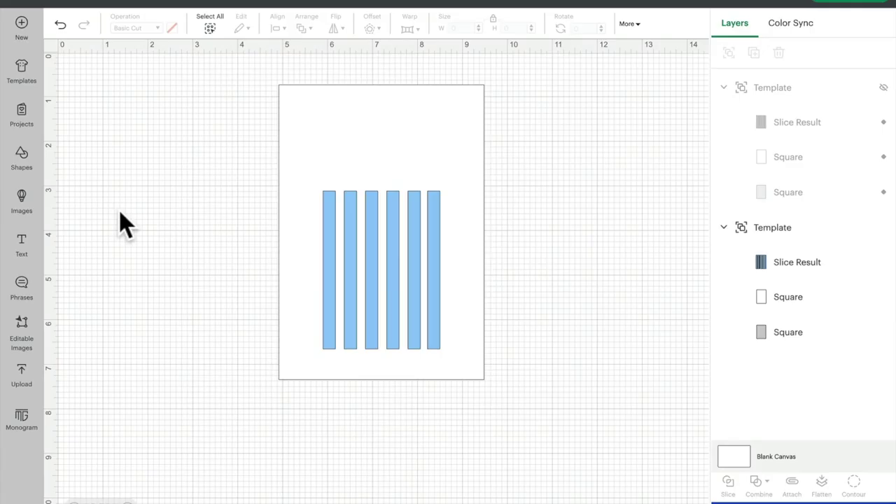
{"action": "left_click", "coordinate": [25, 207]}
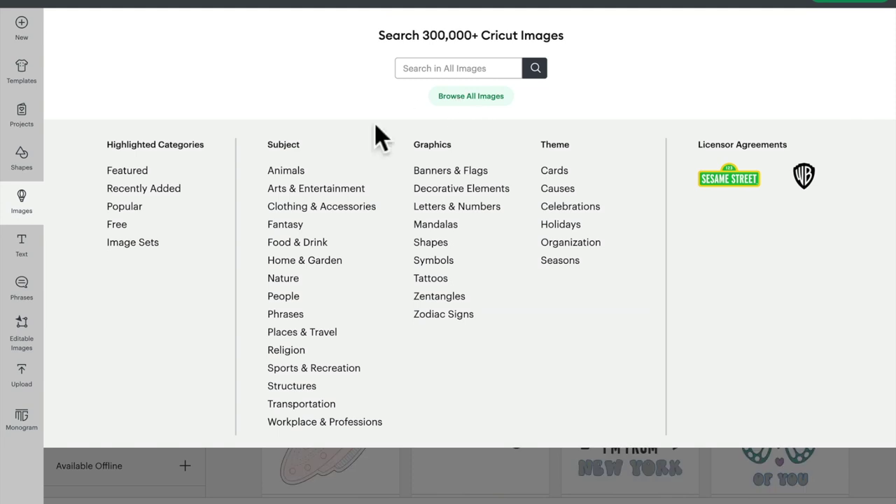
Step: Search Image Sets for CARD and insert the Floral Card set
{"action": "left_click", "coordinate": [133, 245]}
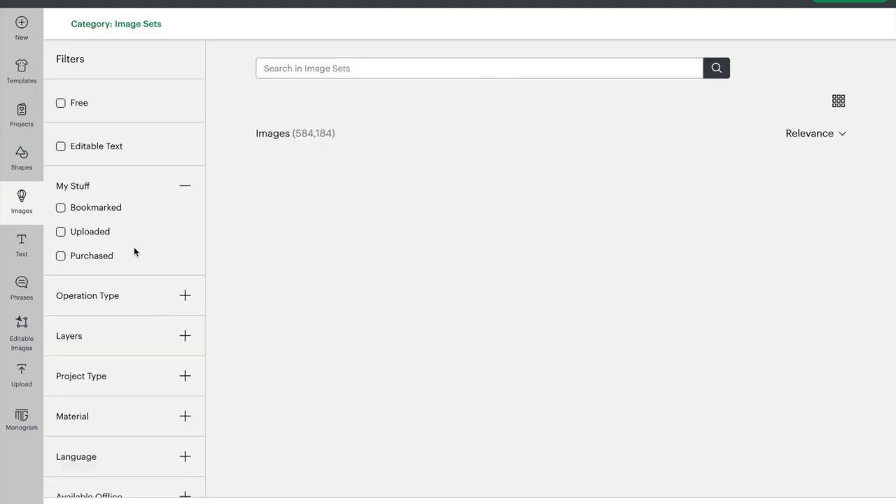
{"action": "left_click", "coordinate": [311, 68]}
{"action": "type", "text": "CA"}
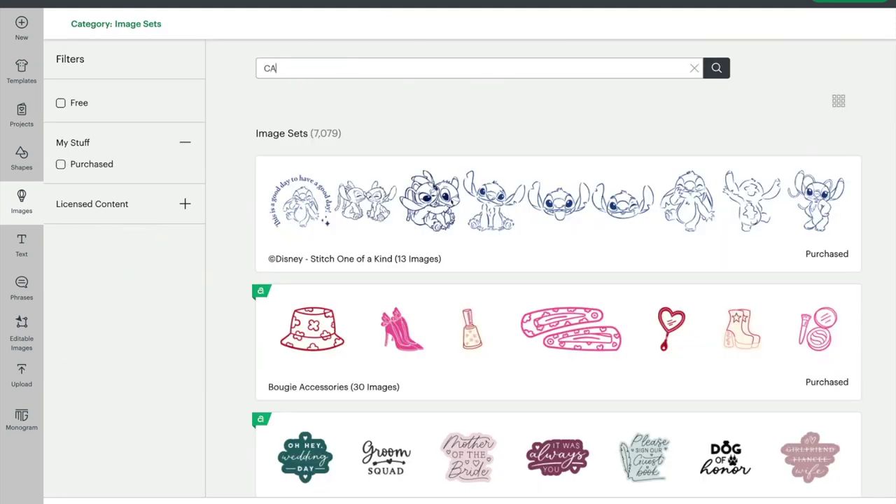
{"action": "key", "text": "Return"}
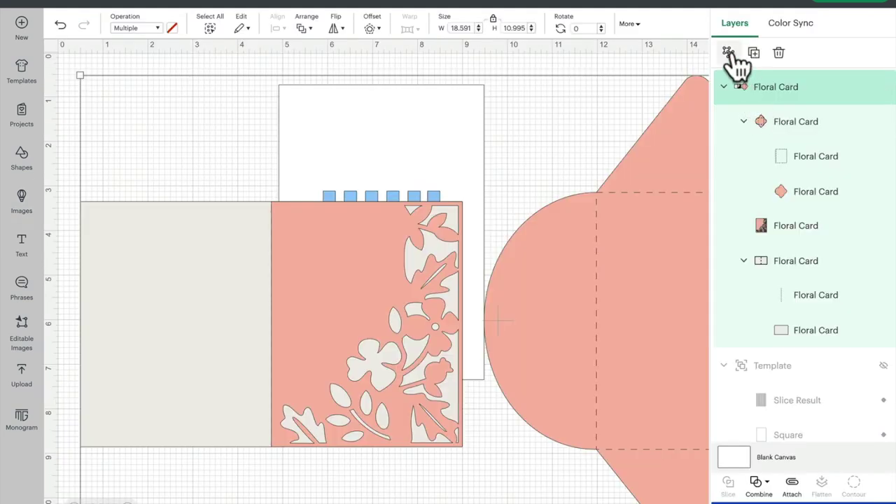
Step: Ungroup the Floral Card, delete its envelope, and move the pink floral panel onto the card's right half
{"action": "left_click", "coordinate": [730, 54]}
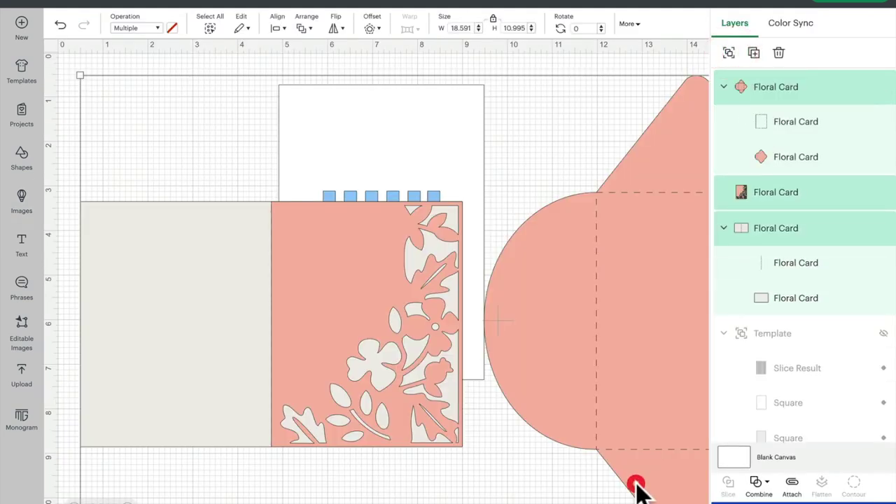
{"action": "left_click", "coordinate": [794, 156]}
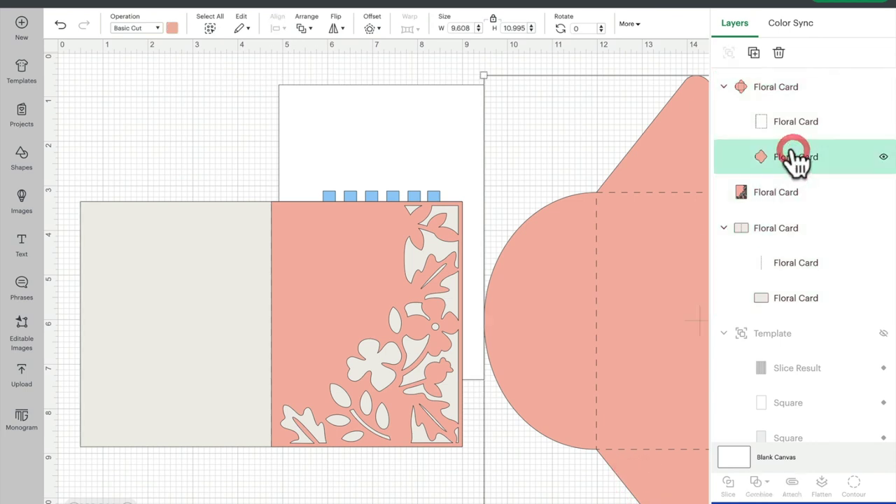
{"action": "left_click", "coordinate": [742, 86]}
{"action": "left_click", "coordinate": [779, 54]}
{"action": "mouse_move", "coordinate": [340, 296]}
{"action": "left_mouse_down"}
{"action": "mouse_move", "coordinate": [397, 373]}
{"action": "mouse_move", "coordinate": [351, 292]}
{"action": "mouse_move", "coordinate": [335, 293]}
{"action": "mouse_move", "coordinate": [345, 294]}
{"action": "left_mouse_up"}
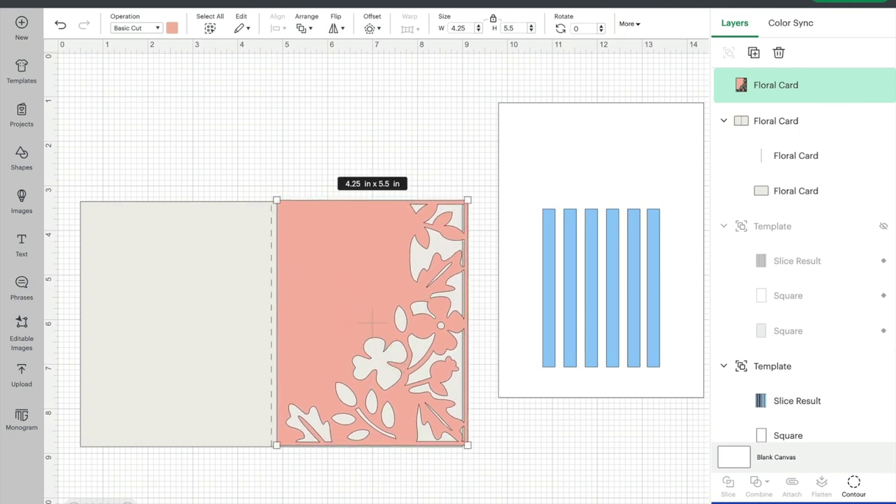
Step: Hide all floral cutout contours on the pink panel and nudge it slightly left
{"action": "left_click", "coordinate": [854, 483]}
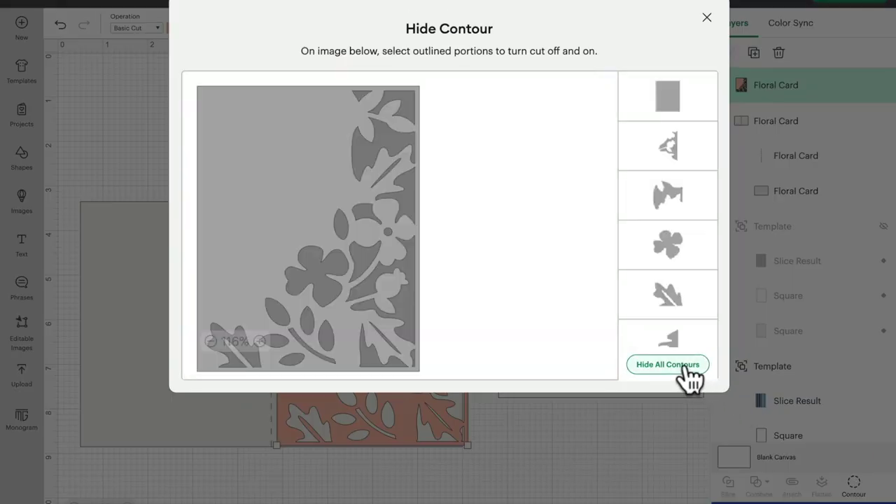
{"action": "left_click", "coordinate": [689, 363]}
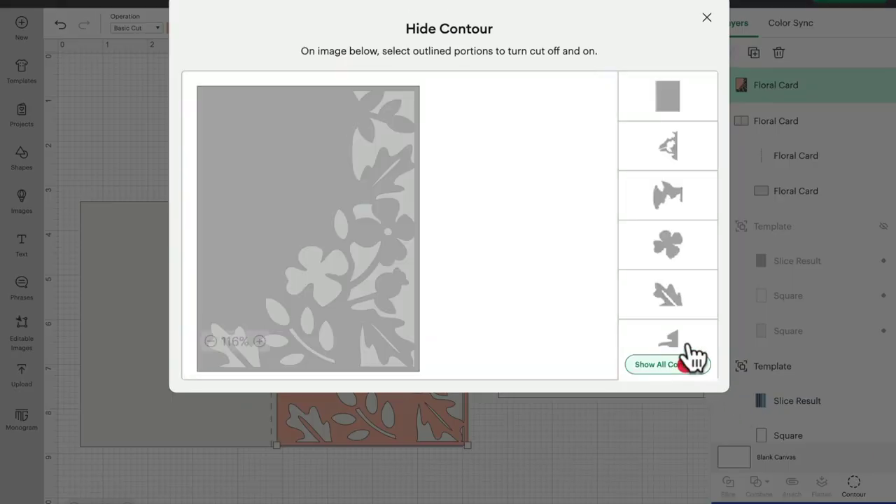
{"action": "left_click", "coordinate": [706, 17]}
{"action": "left_click_drag", "start_coordinate": [404, 244], "coordinate": [398, 244]}
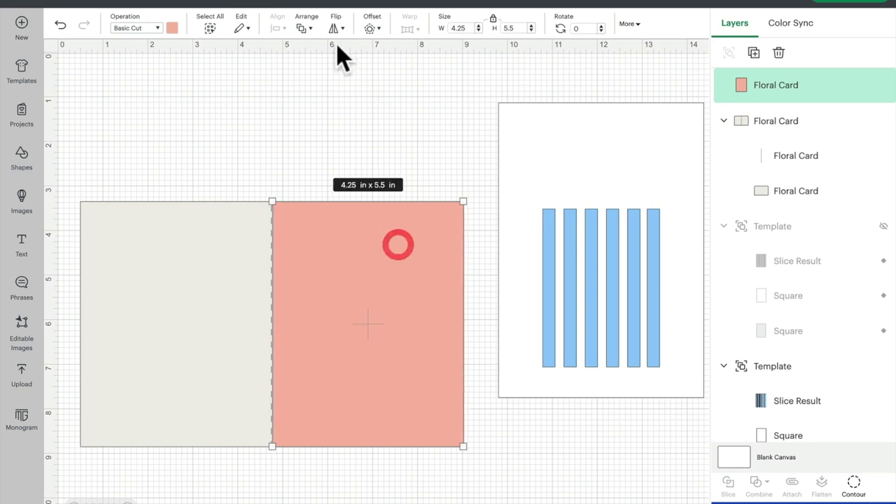
Step: Create a -0.1 in inset offset panel (4.05 × 5.3 in) and place it over the card's right half
{"action": "left_click", "coordinate": [369, 29]}
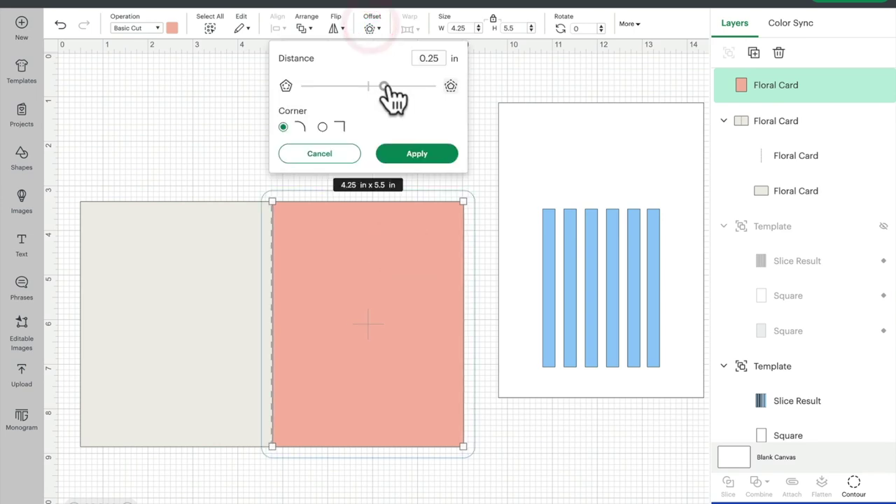
{"action": "left_click_drag", "start_coordinate": [383, 86], "coordinate": [364, 90]}
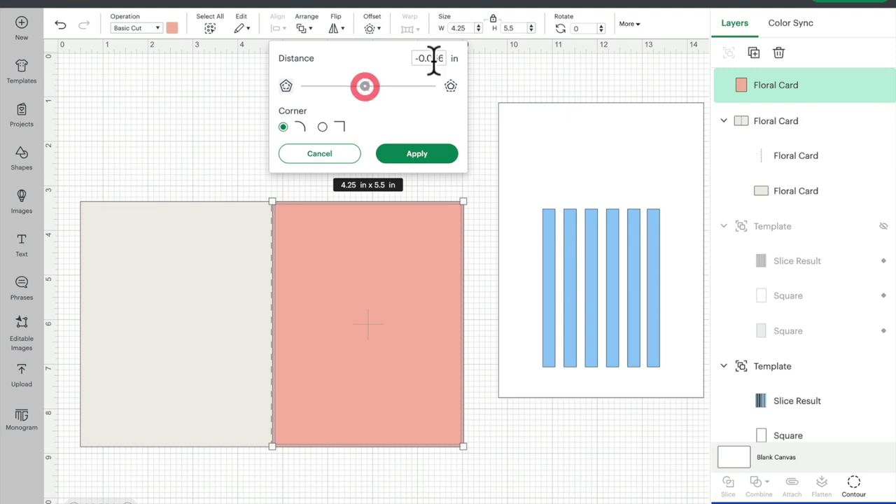
{"action": "left_click_drag", "start_coordinate": [428, 58], "coordinate": [452, 66]}
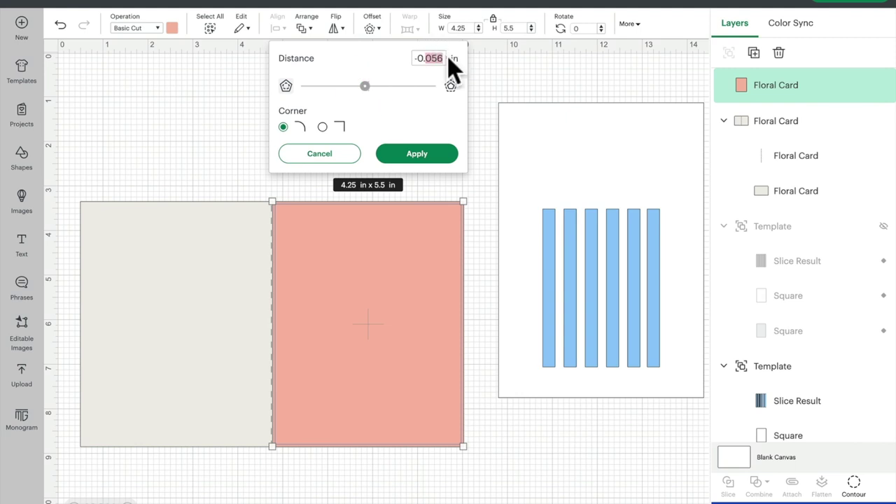
{"action": "type", "text": "1"}
{"action": "key", "text": "Return"}
{"action": "key", "text": "Delete"}
{"action": "left_click_drag", "start_coordinate": [251, 186], "coordinate": [406, 233]}
Step: Ungroup the slat template, reposition the slats, and delete the white and grey template squares
{"action": "left_click", "coordinate": [570, 194]}
{"action": "left_click", "coordinate": [623, 187]}
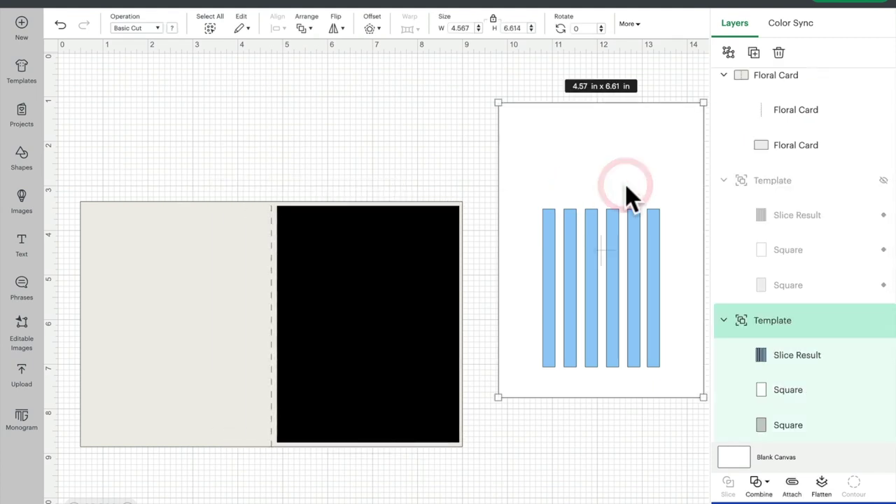
{"action": "left_click", "coordinate": [728, 53]}
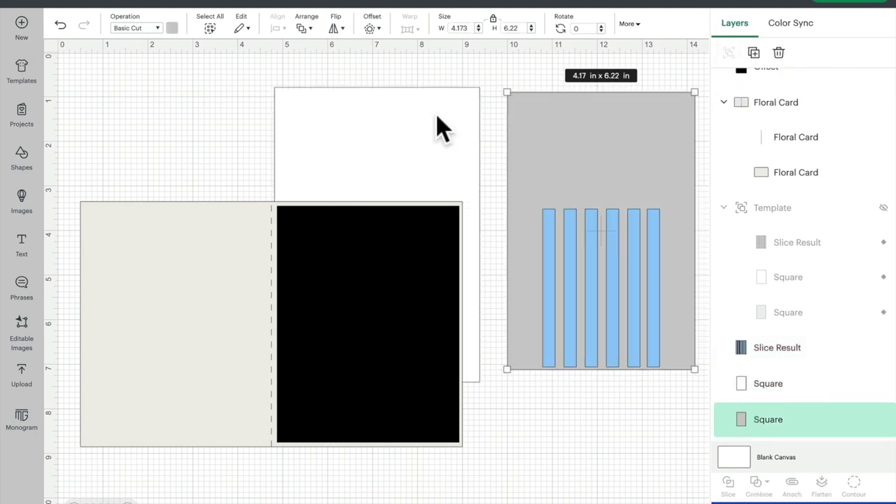
{"action": "left_click_drag", "start_coordinate": [438, 118], "coordinate": [474, 110]}
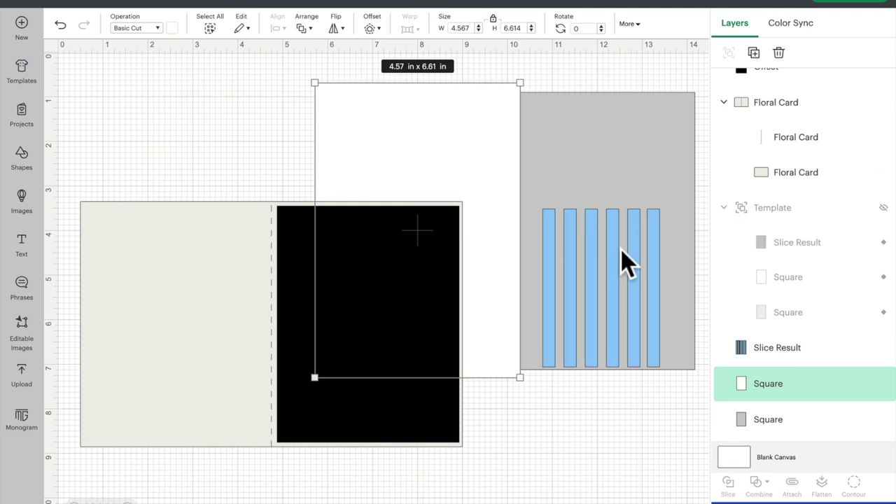
{"action": "left_click_drag", "start_coordinate": [625, 248], "coordinate": [634, 241]}
{"action": "left_click", "coordinate": [479, 130]}
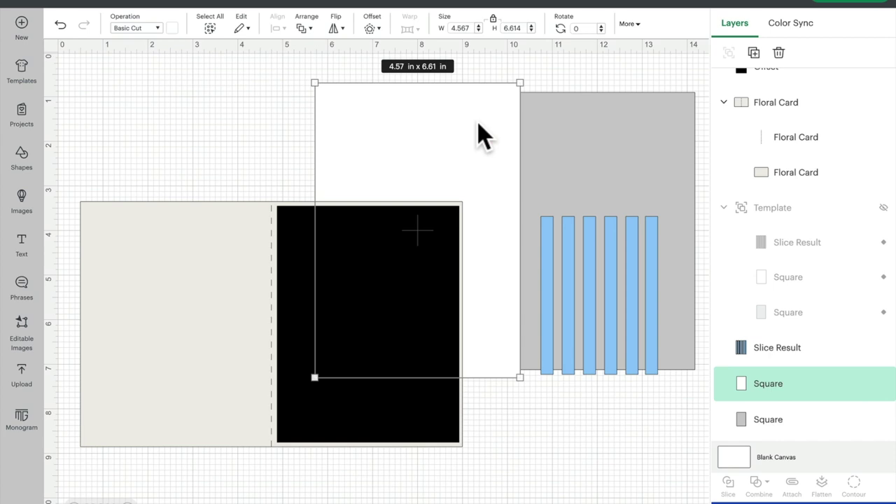
{"action": "key", "text": "Delete"}
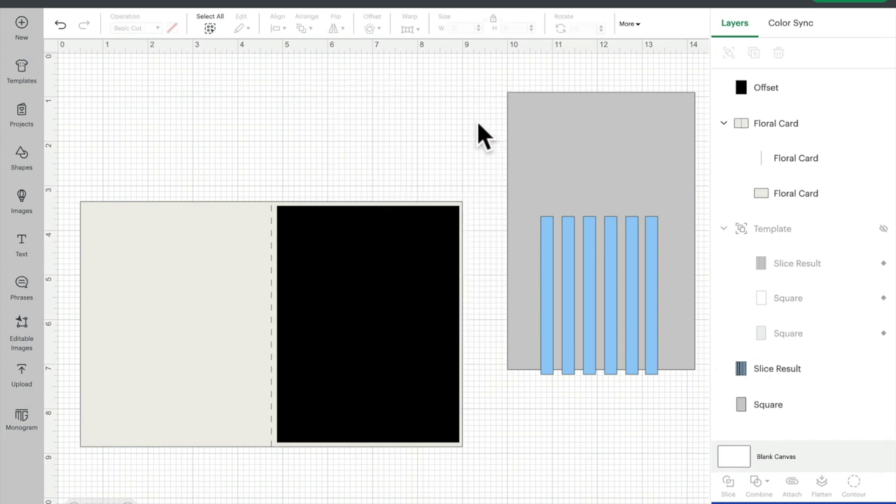
{"action": "left_click", "coordinate": [571, 116]}
{"action": "key", "text": "Delete"}
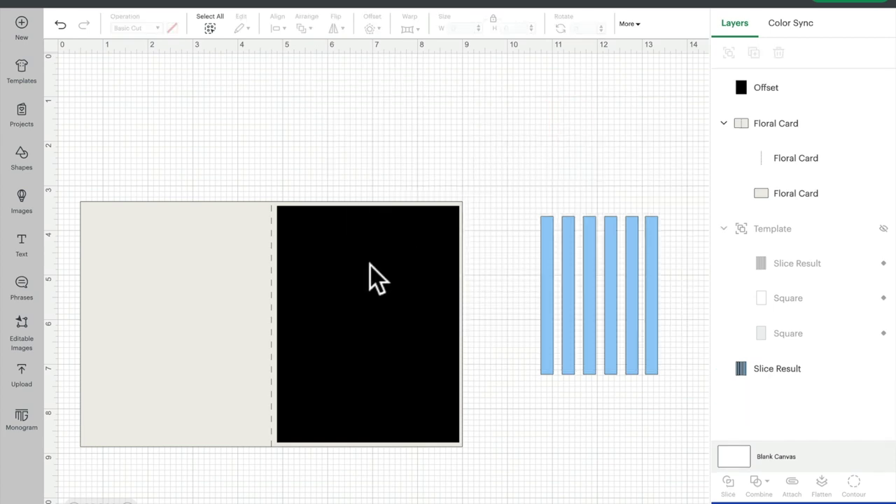
Step: Change the black front panel's colour to grey
{"action": "left_click", "coordinate": [371, 265]}
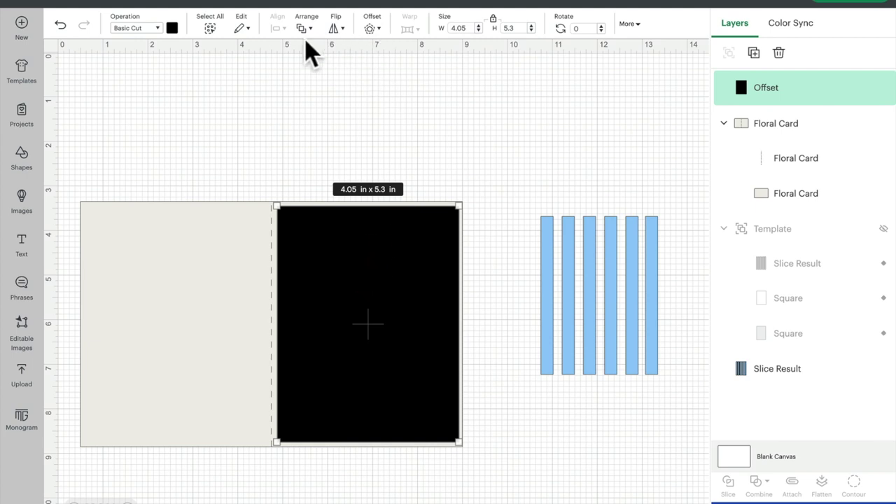
{"action": "left_click", "coordinate": [171, 28]}
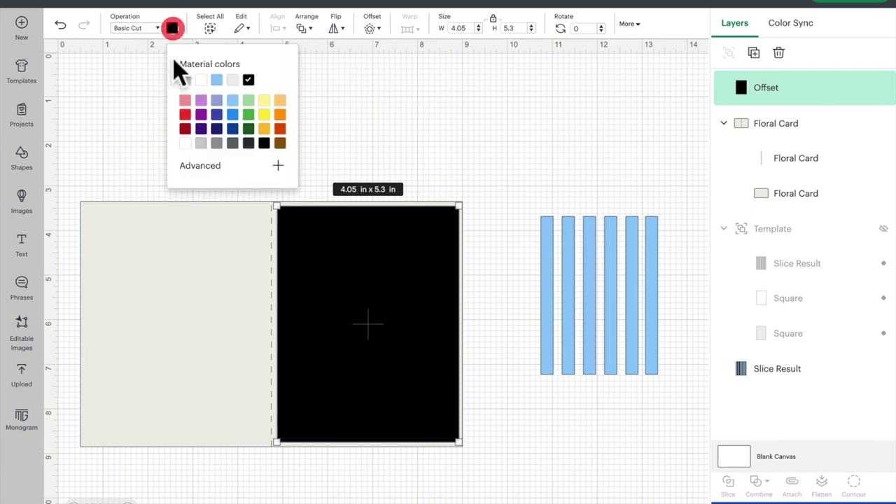
{"action": "left_click", "coordinate": [217, 143]}
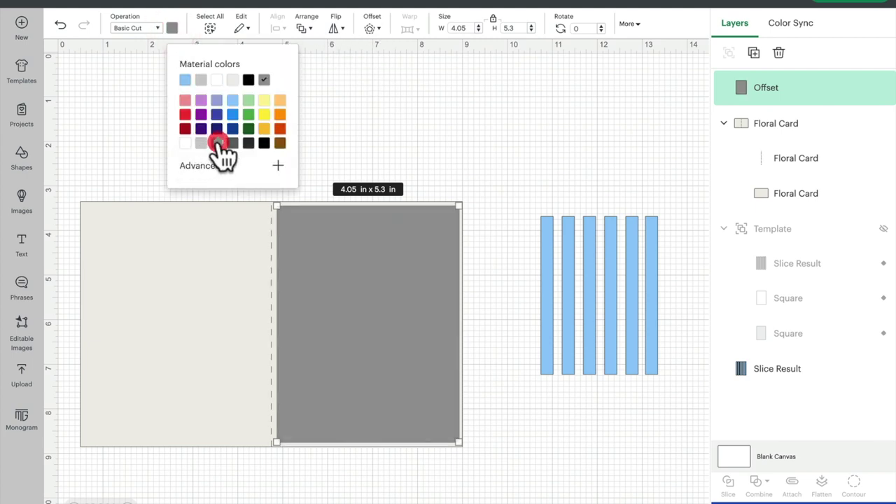
Step: Add a white 3.85 × 5.1 in inset offset of the panel and send it behind the stripes
{"action": "left_click", "coordinate": [370, 28]}
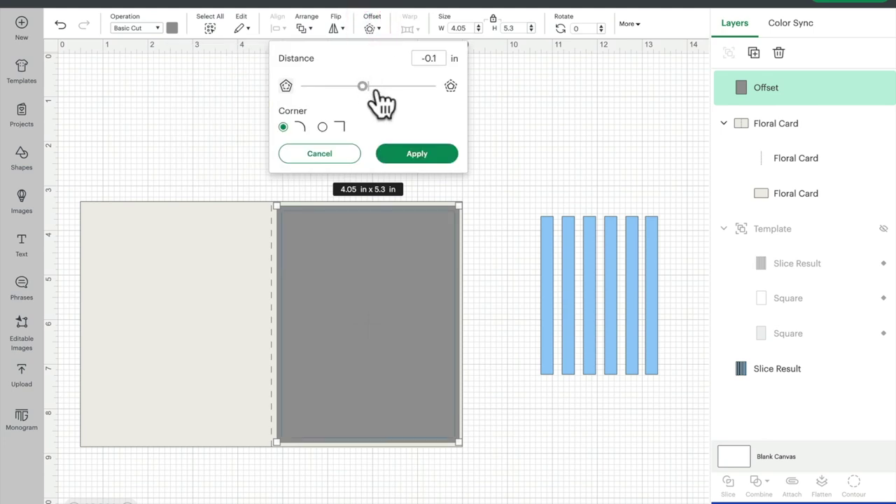
{"action": "left_click", "coordinate": [416, 154]}
{"action": "left_click", "coordinate": [172, 28]}
{"action": "left_click", "coordinate": [185, 143]}
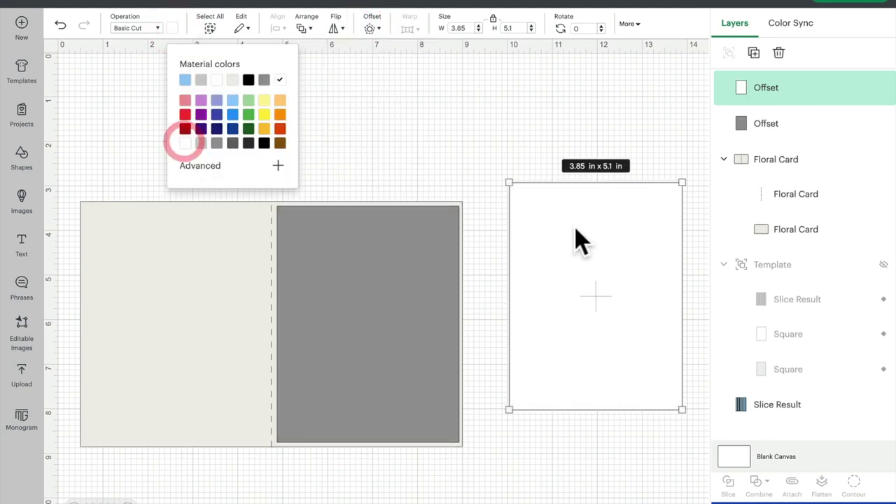
{"action": "left_click", "coordinate": [303, 28]}
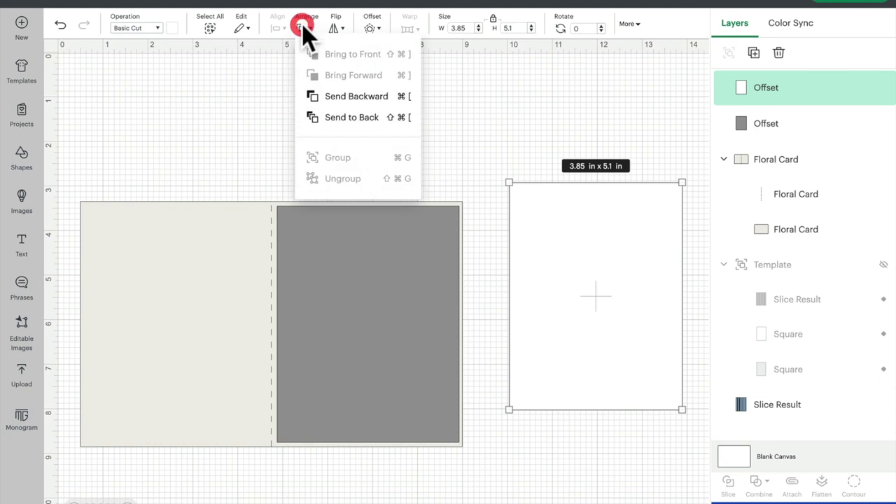
{"action": "left_click", "coordinate": [351, 119]}
{"action": "left_click", "coordinate": [611, 268]}
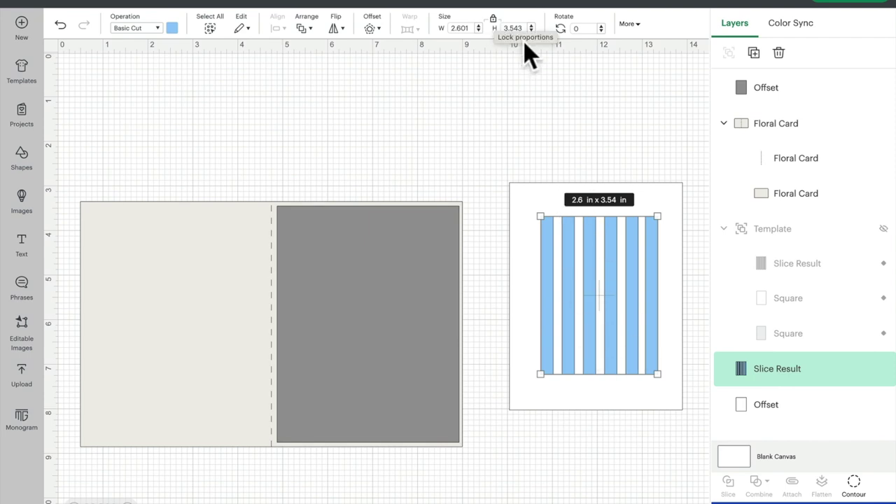
Step: Unlock proportions, then centre the six blue slats on the white 3.85 × 5.1 in inset panel
{"action": "left_click", "coordinate": [493, 19]}
{"action": "left_click", "coordinate": [494, 26]}
{"action": "left_click_drag", "start_coordinate": [506, 140], "coordinate": [692, 429]}
{"action": "left_click", "coordinate": [278, 28]}
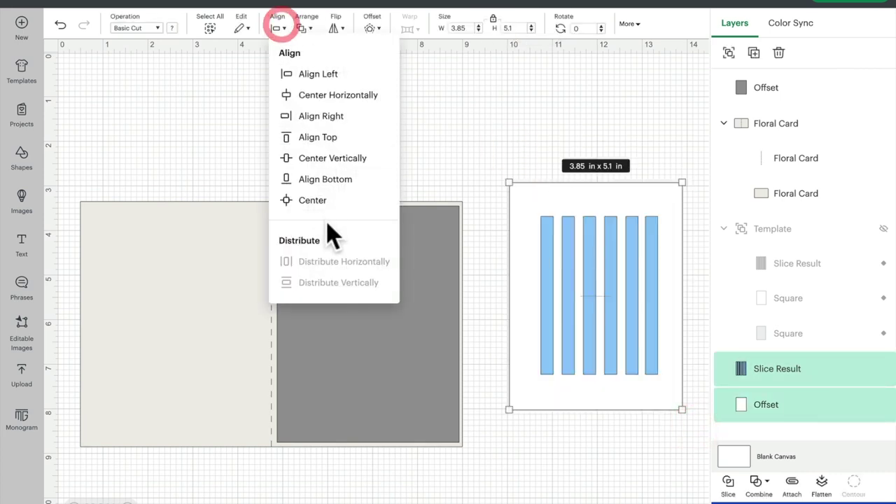
{"action": "left_click", "coordinate": [320, 201]}
{"action": "left_click", "coordinate": [566, 100]}
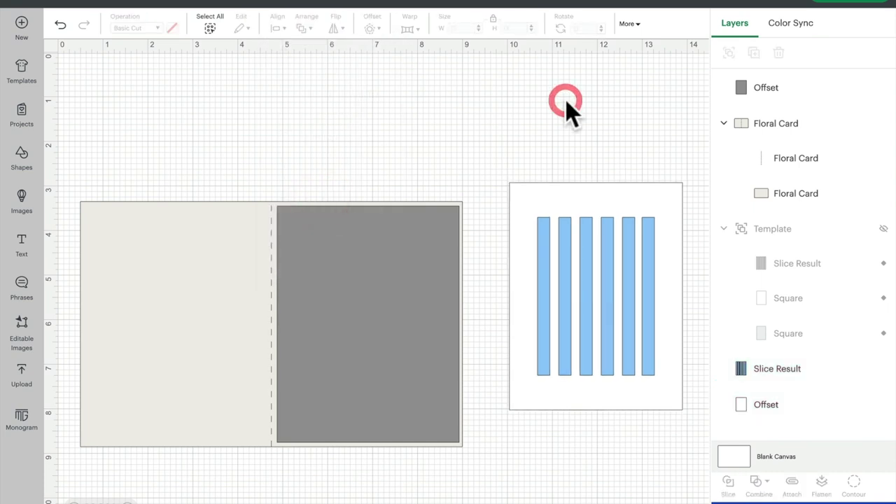
{"action": "left_click", "coordinate": [571, 199]}
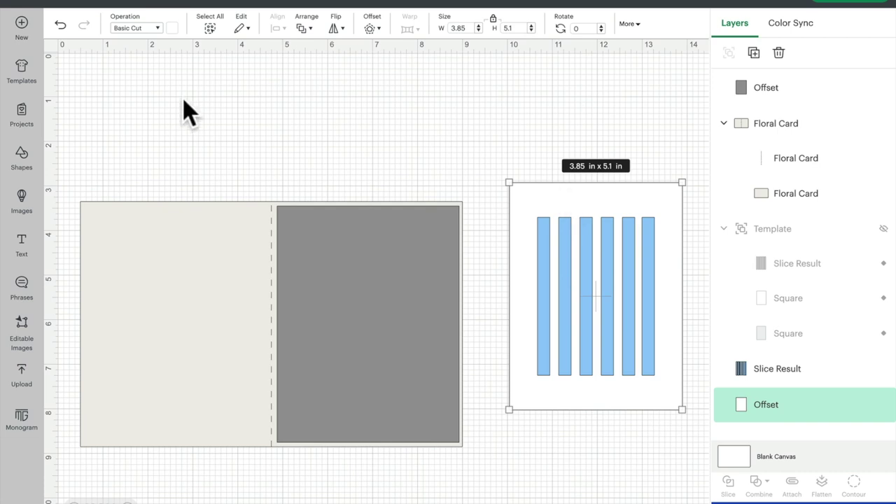
Step: Set the white panel's operation to Print Then Cut with a Pattern print type
{"action": "left_click", "coordinate": [160, 28]}
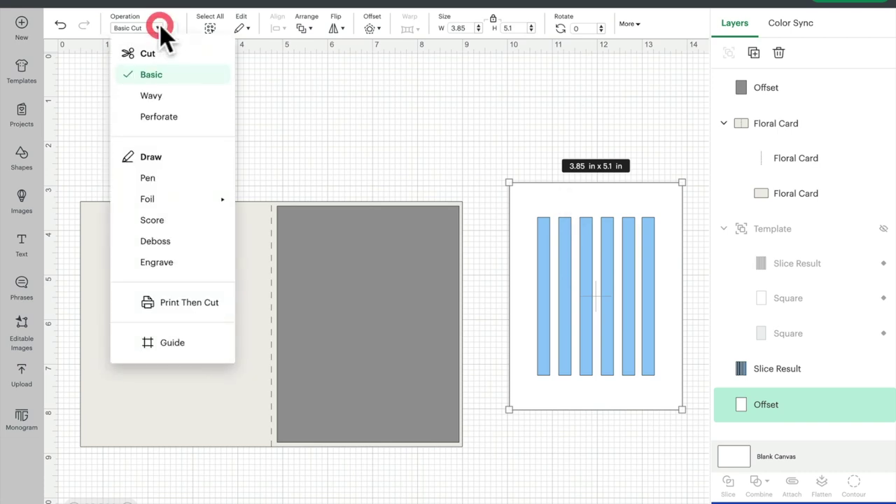
{"action": "left_click", "coordinate": [167, 303]}
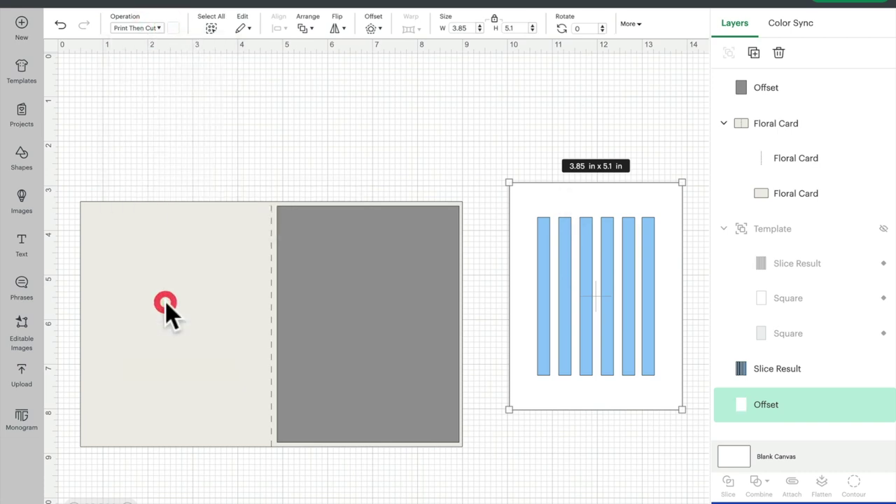
{"action": "left_click", "coordinate": [173, 28]}
{"action": "left_click", "coordinate": [242, 75]}
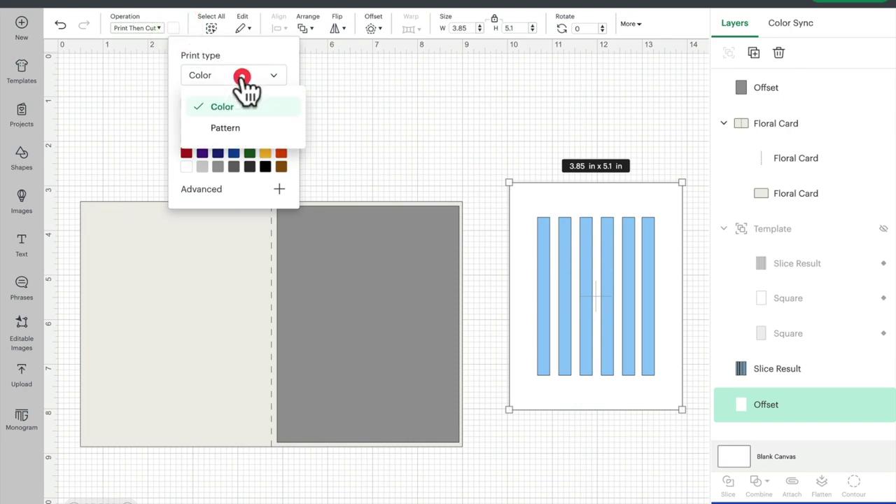
{"action": "left_click", "coordinate": [225, 128]}
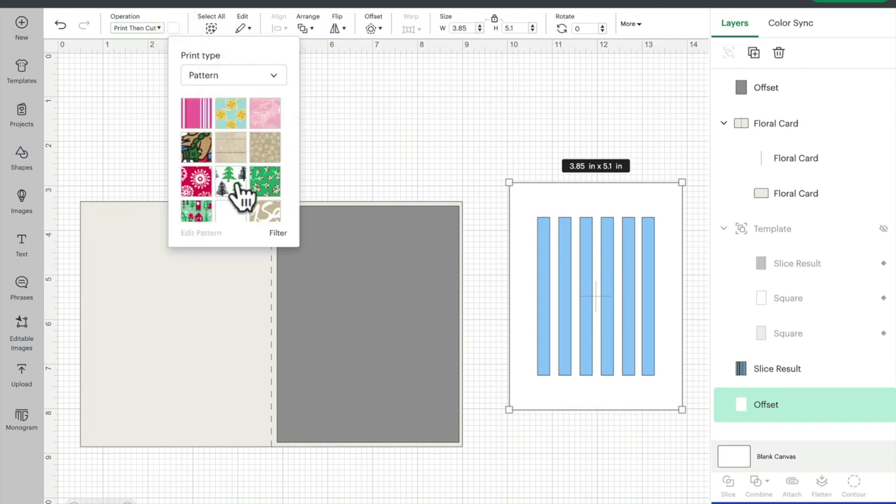
Step: Fill the panel with a multicoloured pink floral pattern and duplicate it
{"action": "left_click", "coordinate": [271, 231]}
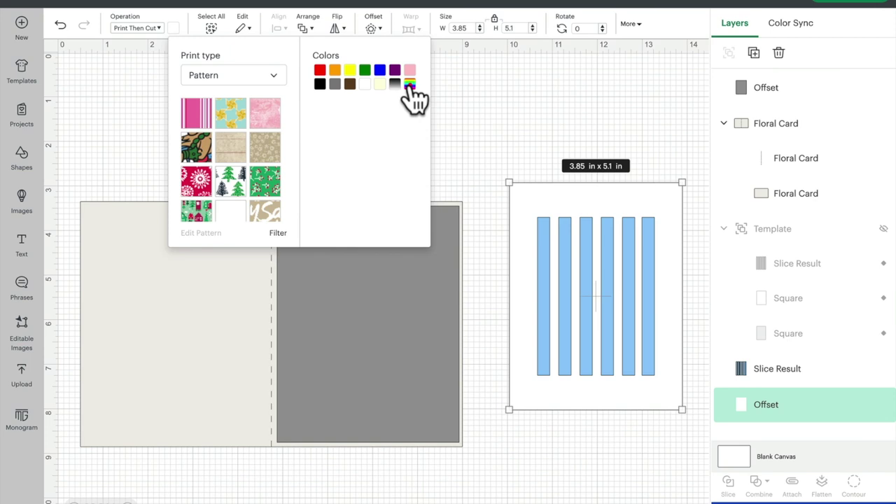
{"action": "left_click", "coordinate": [409, 85]}
{"action": "scroll", "coordinate": [257, 189], "scroll_direction": "down", "scroll_amount": 15}
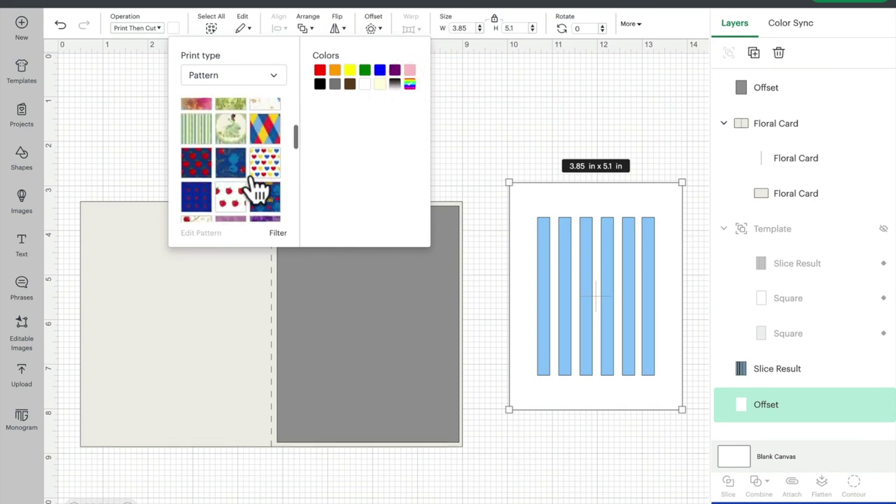
{"action": "scroll", "coordinate": [258, 189], "scroll_direction": "down", "scroll_amount": 5}
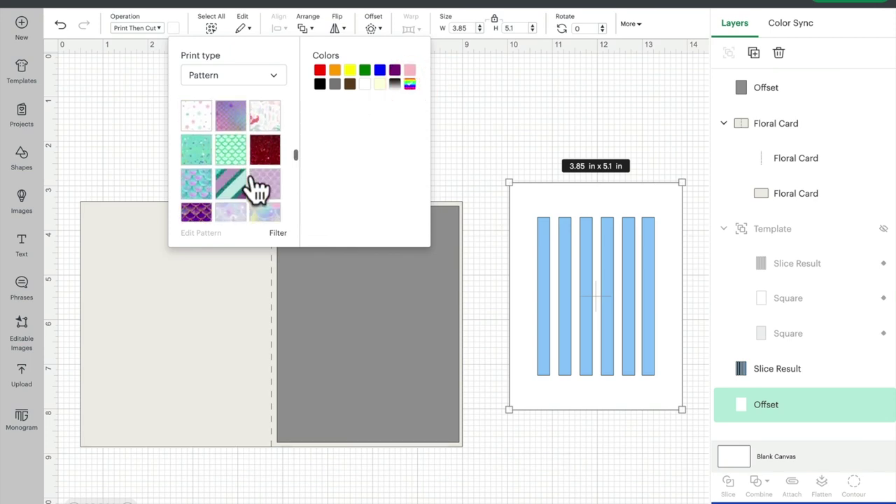
{"action": "left_click", "coordinate": [194, 133]}
{"action": "left_click", "coordinate": [565, 142]}
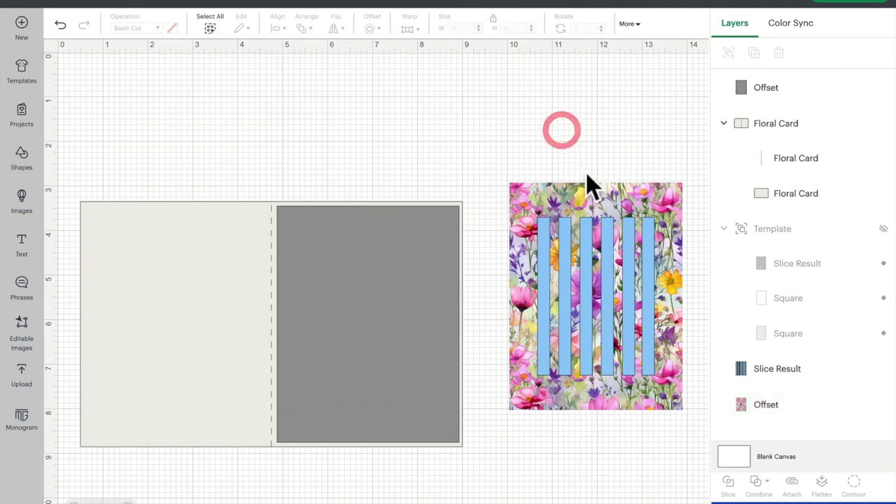
{"action": "left_click", "coordinate": [590, 192]}
{"action": "left_click", "coordinate": [753, 53]}
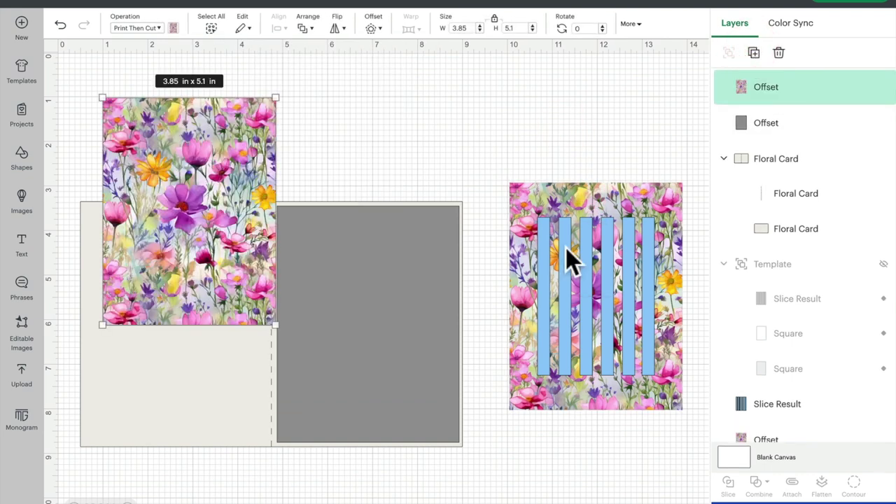
Step: Attach the striped slats to the floral panel and go to the Make It mat preview
{"action": "left_click", "coordinate": [586, 249]}
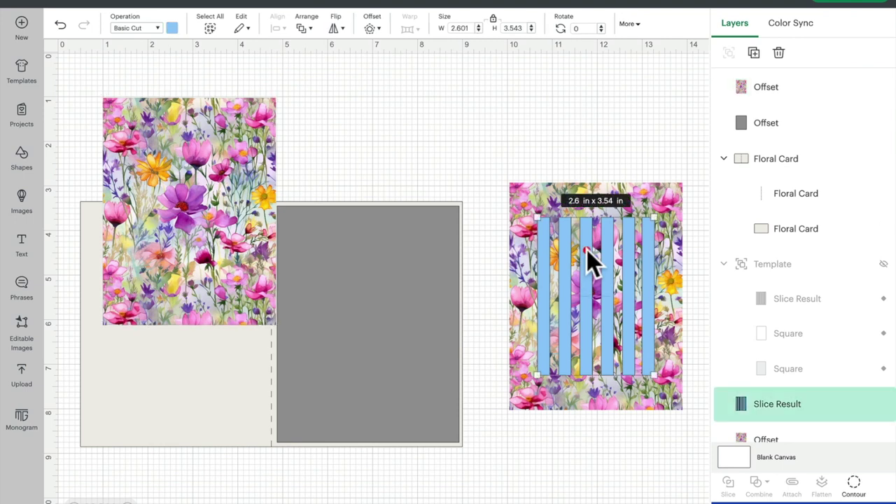
{"action": "left_click_drag", "start_coordinate": [512, 139], "coordinate": [656, 436]}
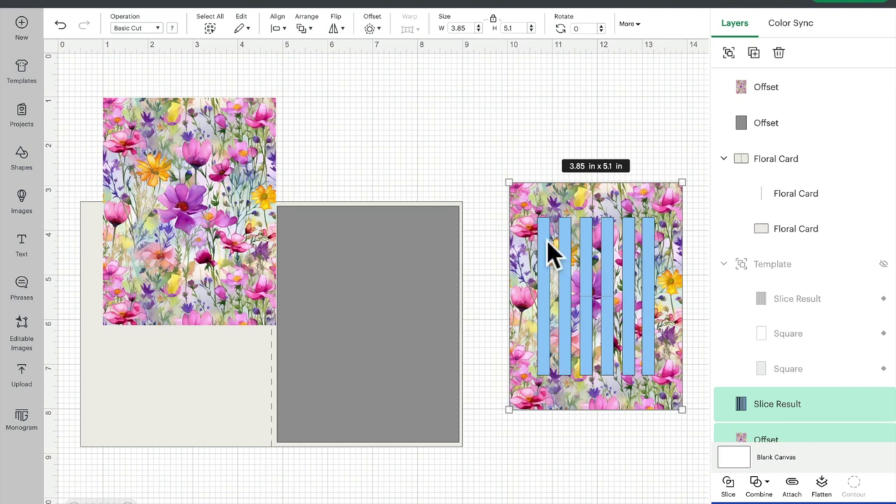
{"action": "left_click", "coordinate": [535, 135]}
{"action": "left_click_drag", "start_coordinate": [512, 116], "coordinate": [658, 464]}
{"action": "left_click", "coordinate": [793, 483]}
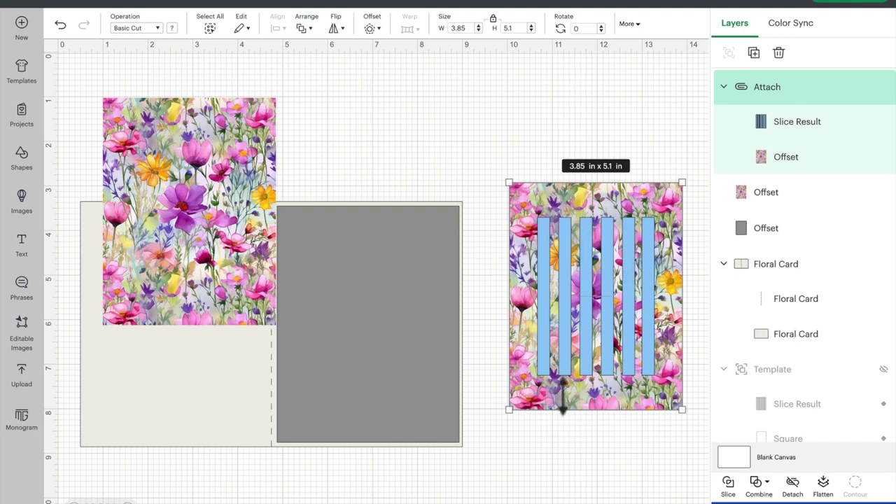
{"action": "left_click", "coordinate": [873, 4]}
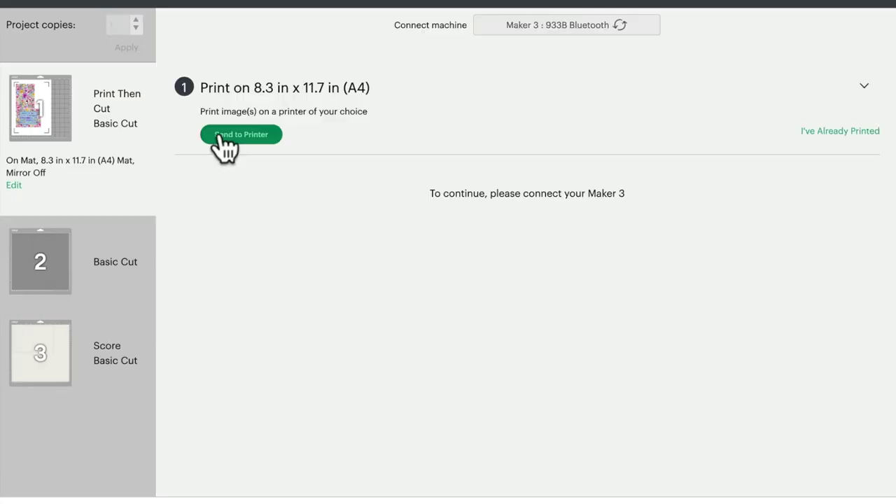
Step: Send the Print Then Cut mat to the printer and switch off Add Bleed
{"action": "left_click", "coordinate": [224, 136]}
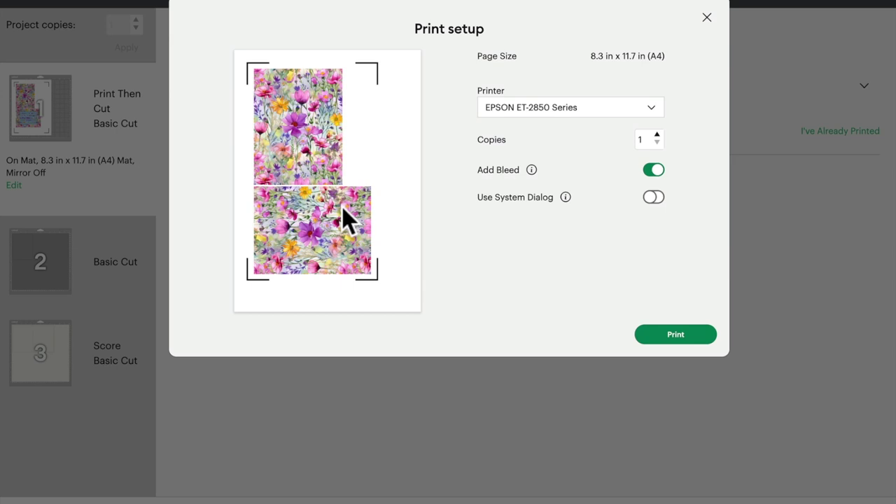
{"action": "left_click", "coordinate": [653, 171]}
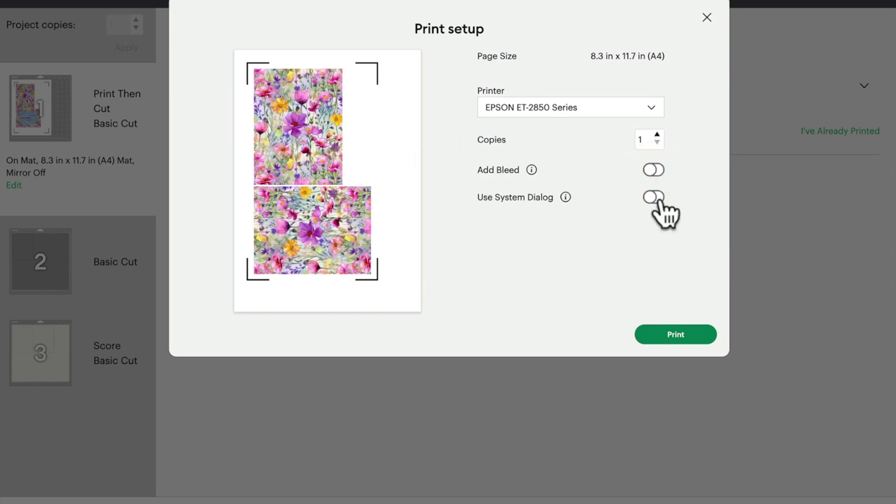